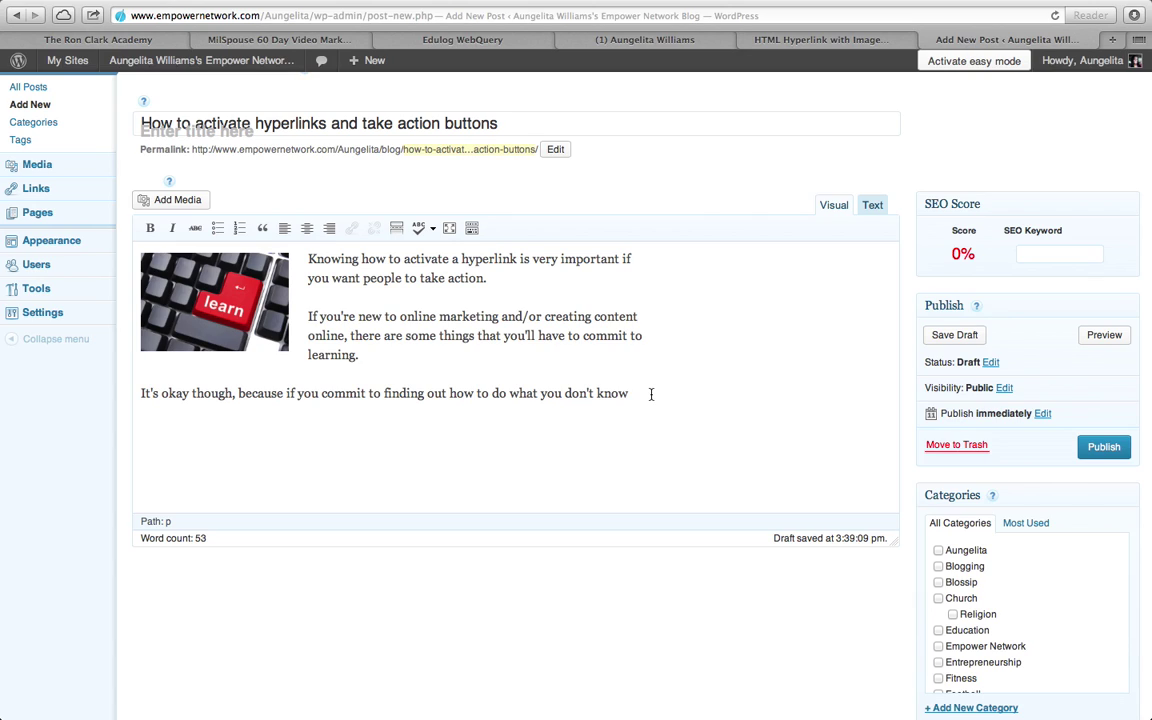
- Finish the paragraph after "what you don't know" with ", you will reap the benefits."
type(", you will reap the ")
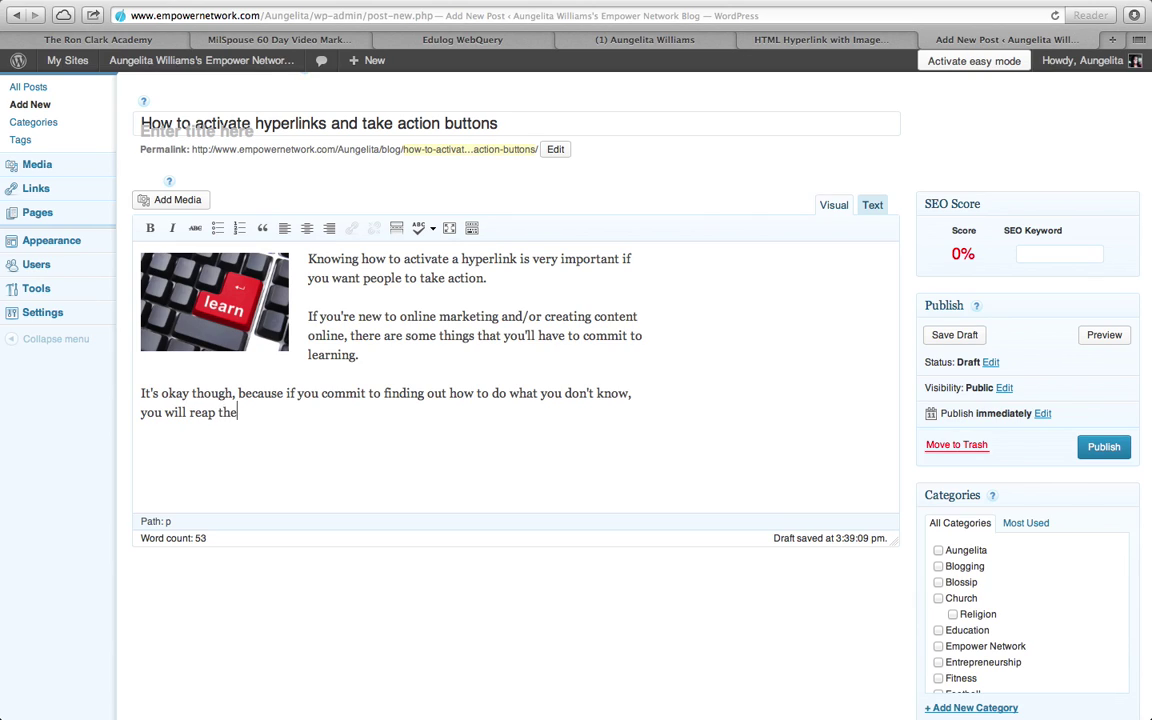
type("re")
key("BackSpace")
key("BackSpace")
type("benefits.")
- Add a new paragraph reading "Sooooo here goes," below the benefits sentence
key("Return")
key("Return")
key("BackSpace")
type("SO")
key("BackSpace")
type("ooooo here goes.")
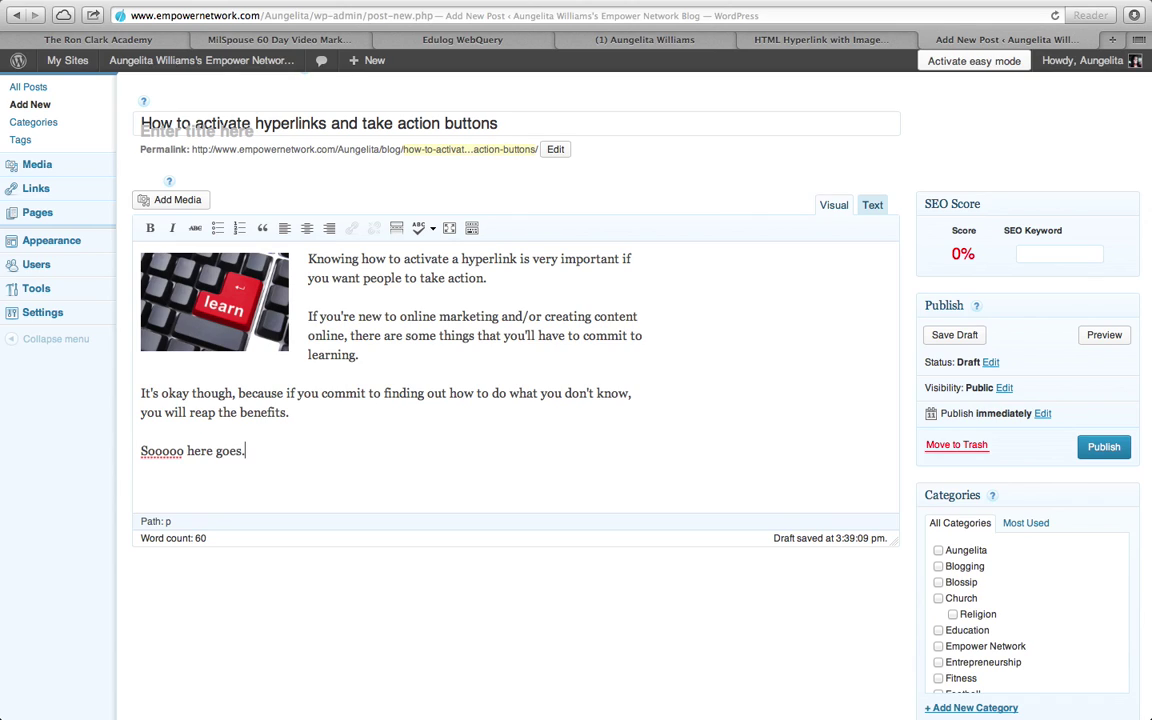
key("BackSpace")
type(",")
- Add the paragraph "If you want to create a hyperlink using html code you need to do the following:" and start a new line
key("Return")
type("If you want to ")
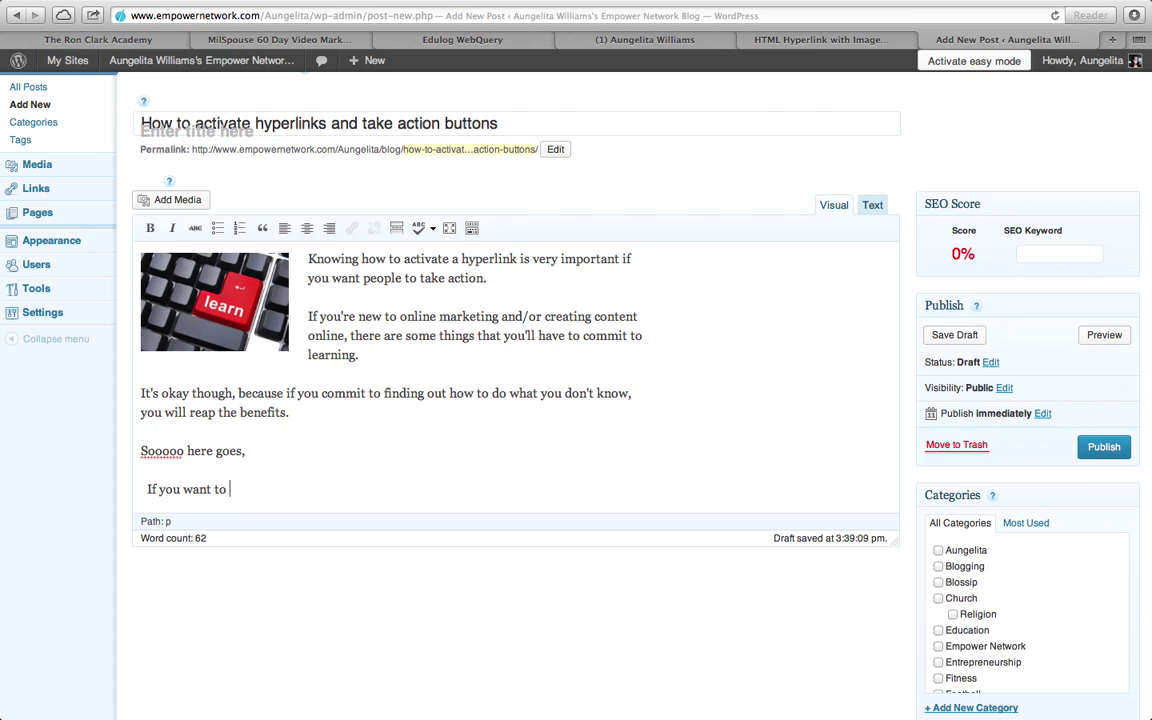
type("create a hyp")
key("BackSpace")
type("perlink ")
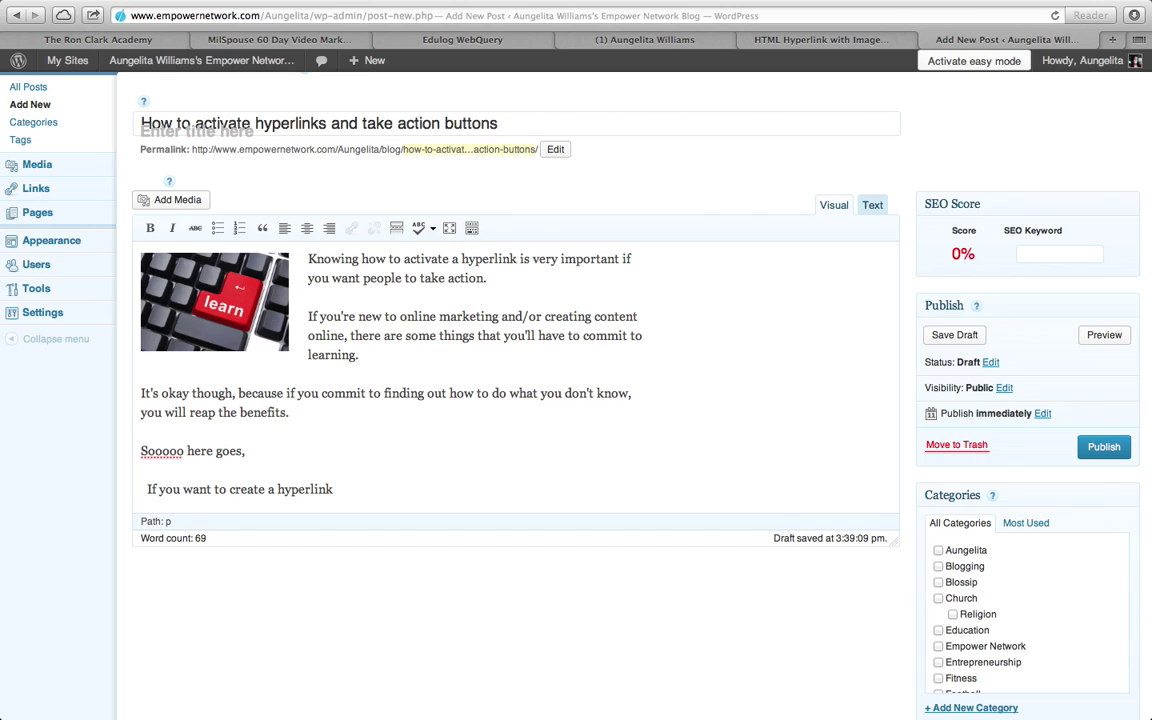
type("using html code")
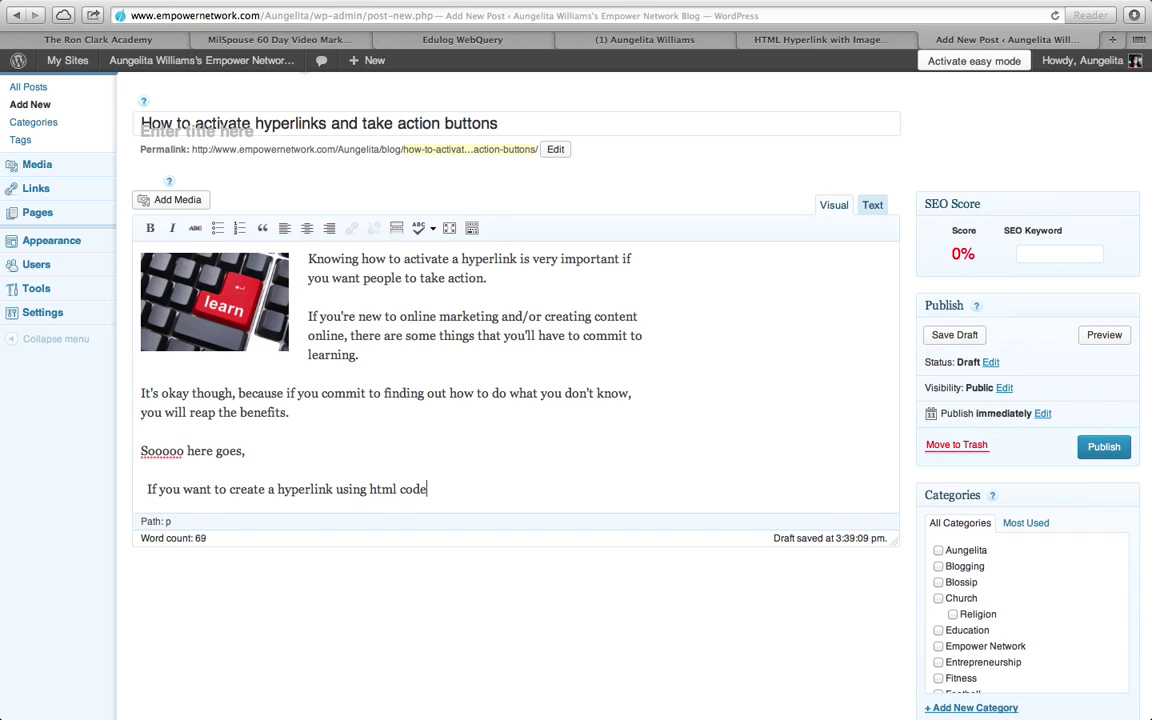
type(" you ")
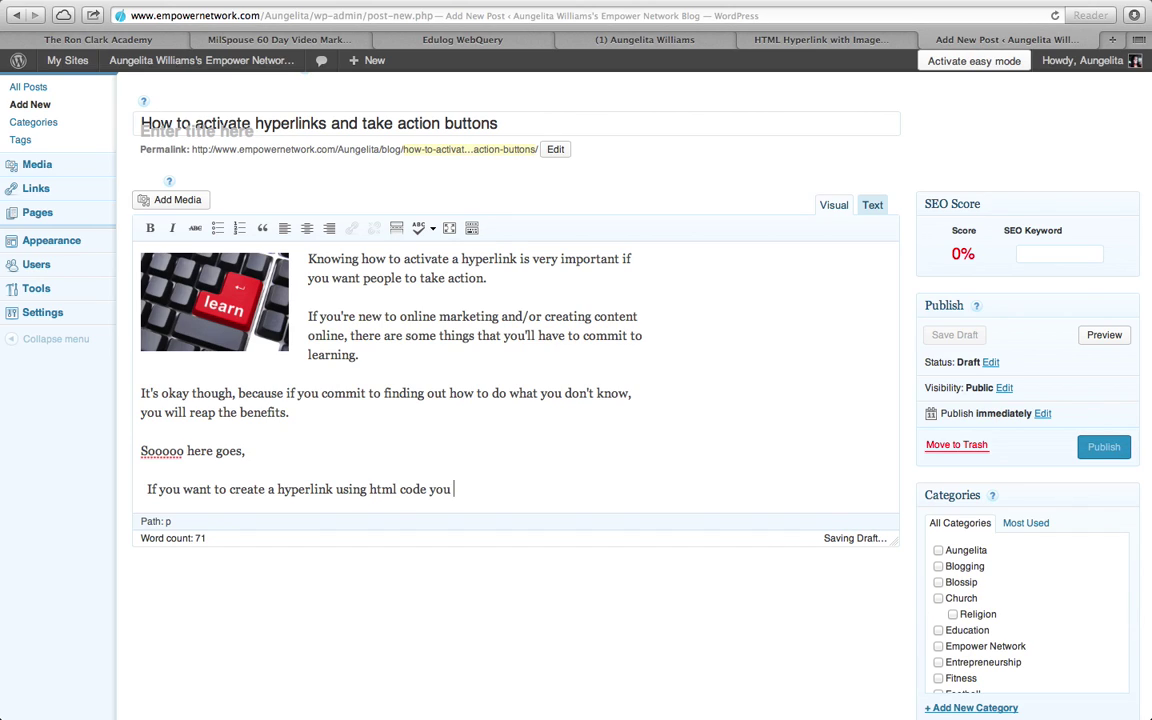
type("need to do ")
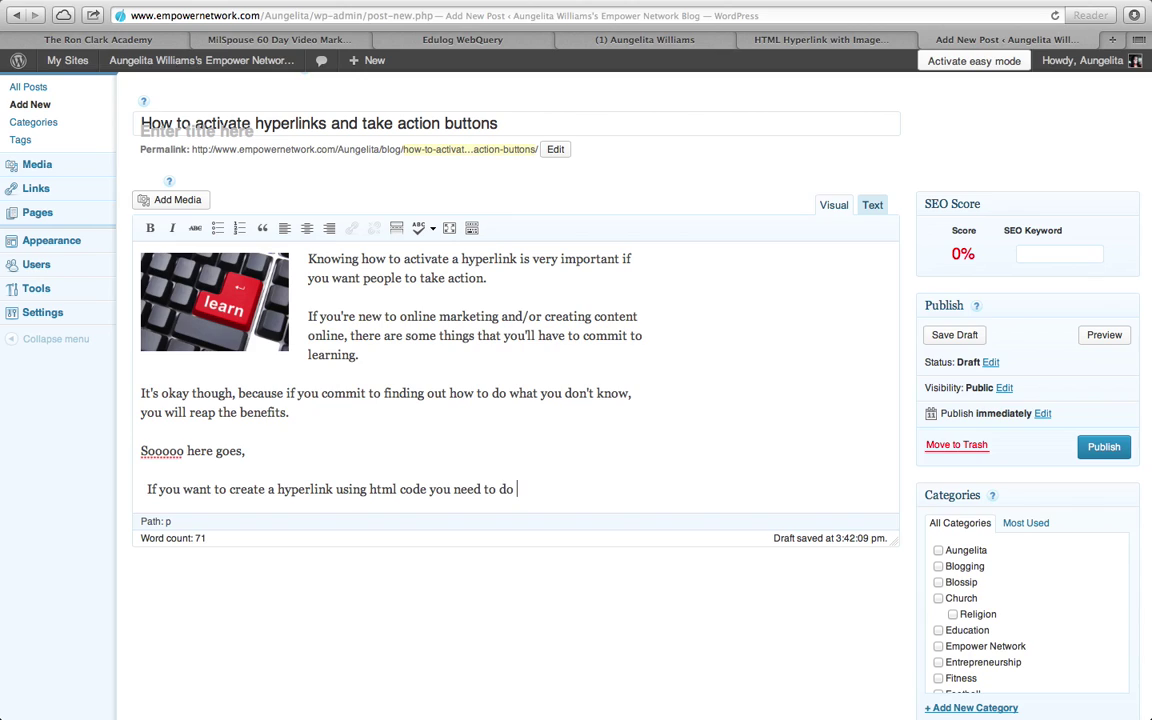
type("the following:")
key("Return")
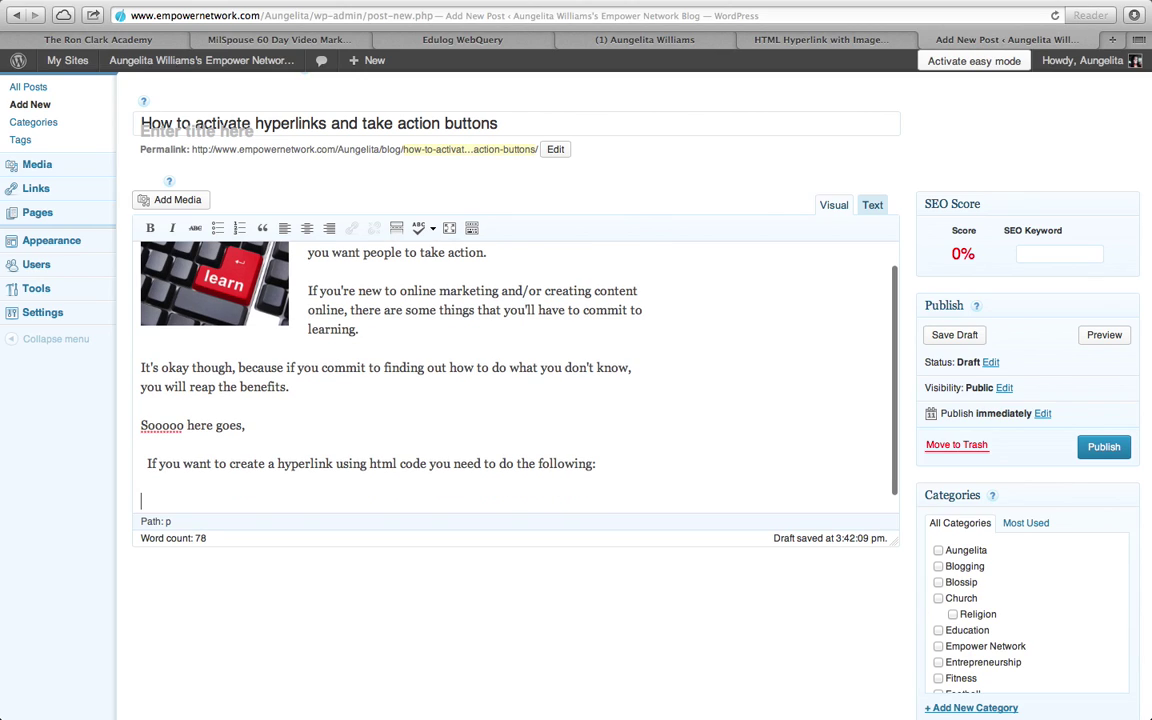
- In the post's HTML source, add an a href anchor below the last paragraph with the author's join page URL and the text "Join Me Now"
left_click(871, 207)
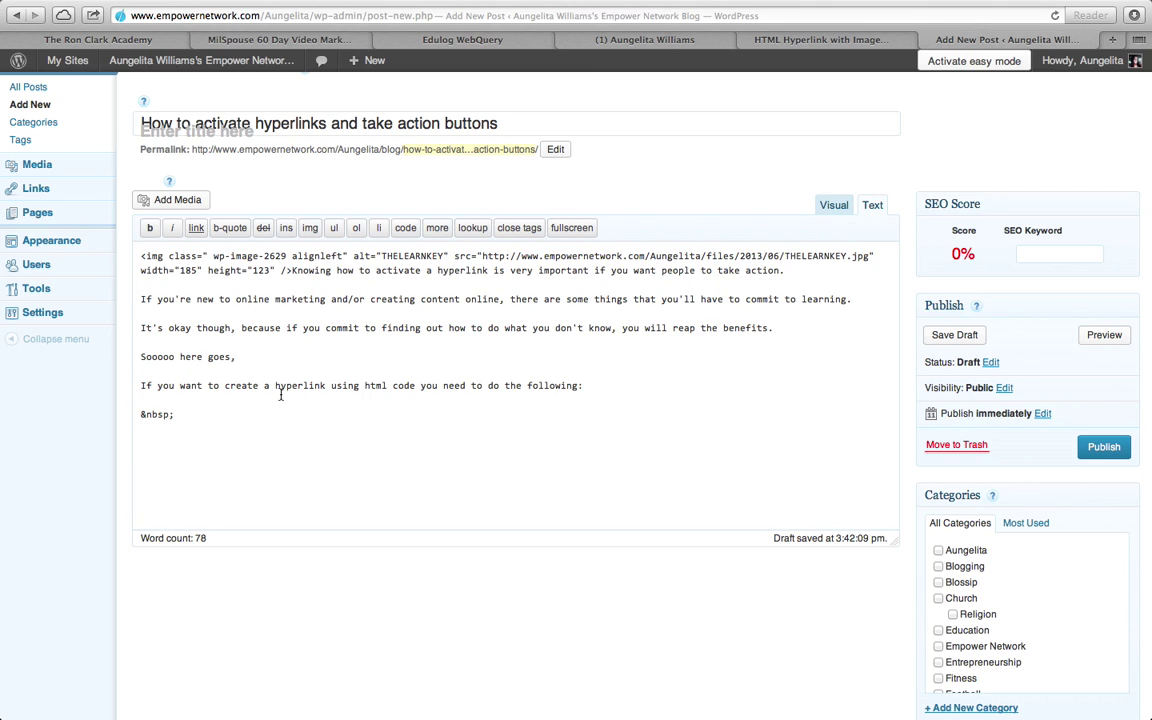
left_click(832, 207)
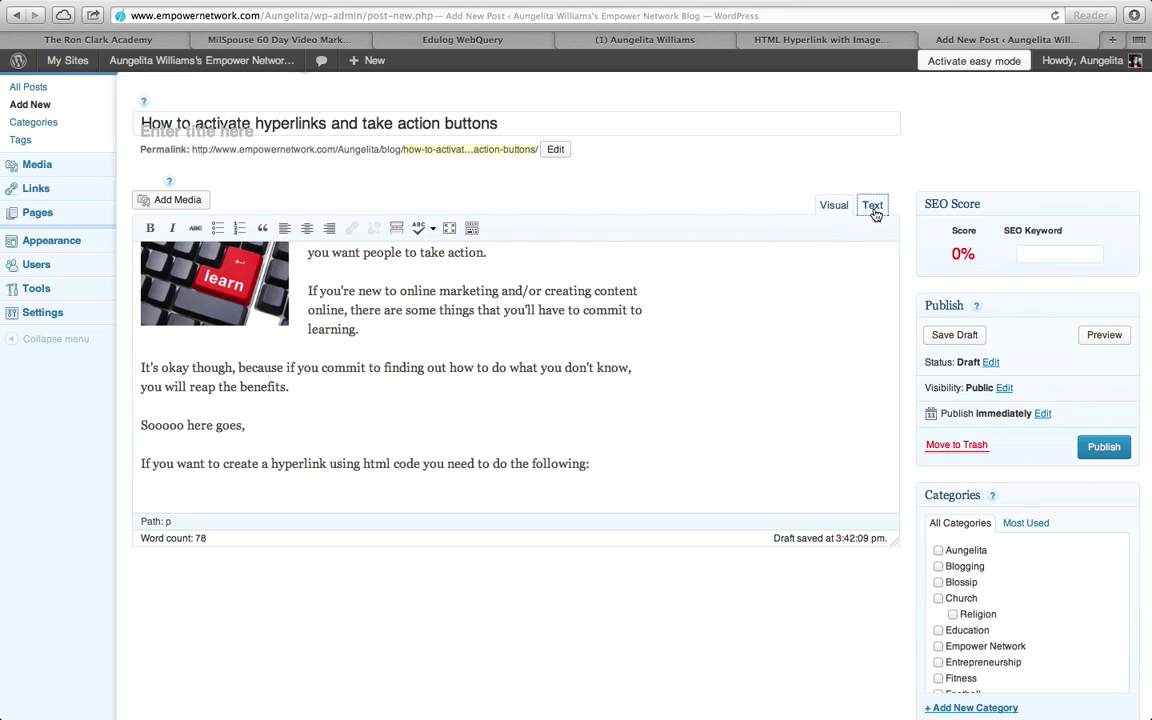
left_click(872, 206)
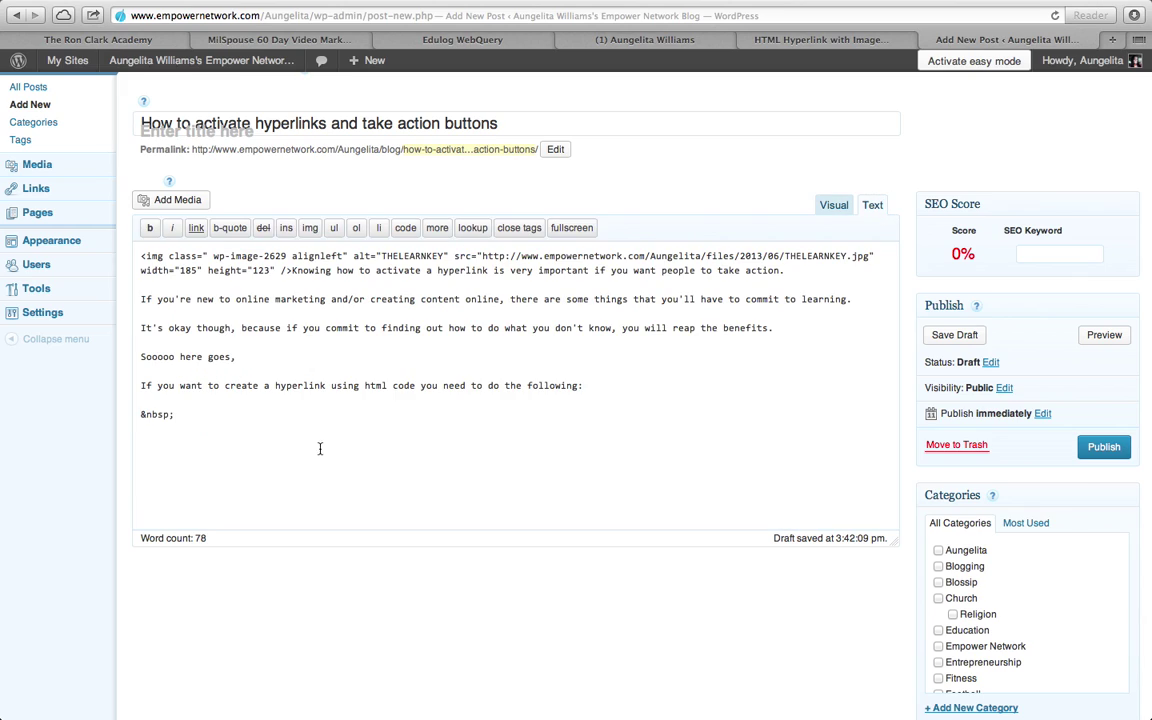
left_click(169, 422)
key("Home")
key("BackSpace")
left_click(179, 411)
key("Return")
key("Return")
type("<a href \"http://join.makemoneyw")
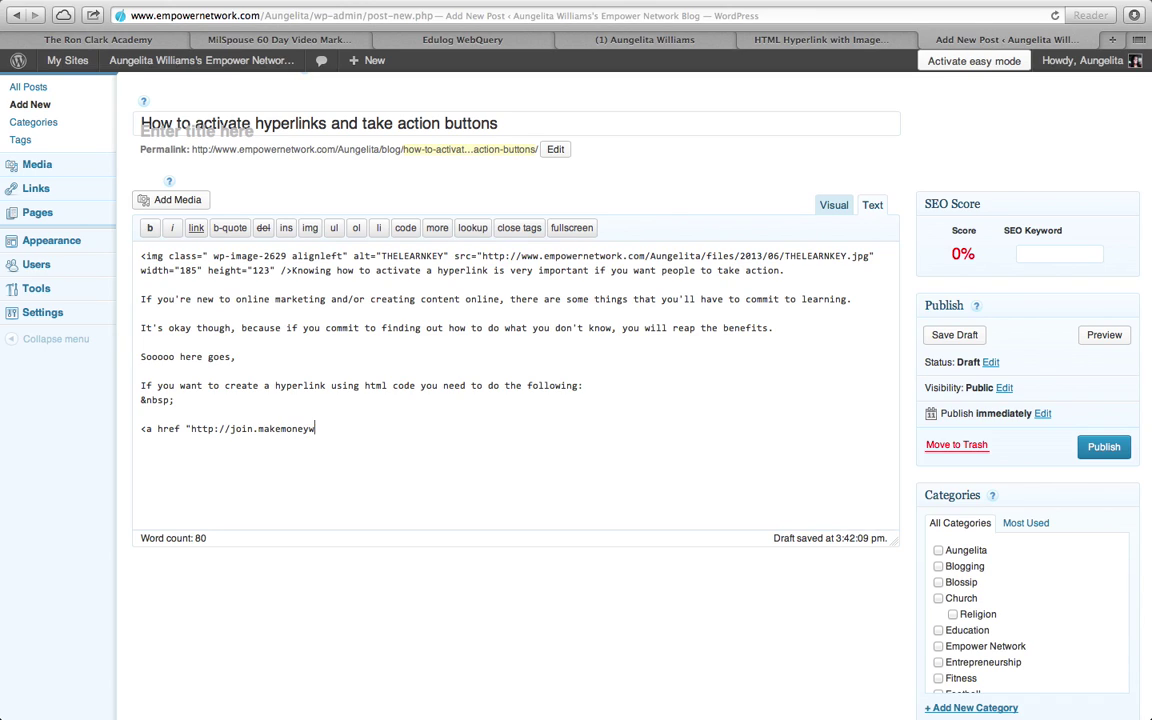
type("ithaungelita.com\"> ")
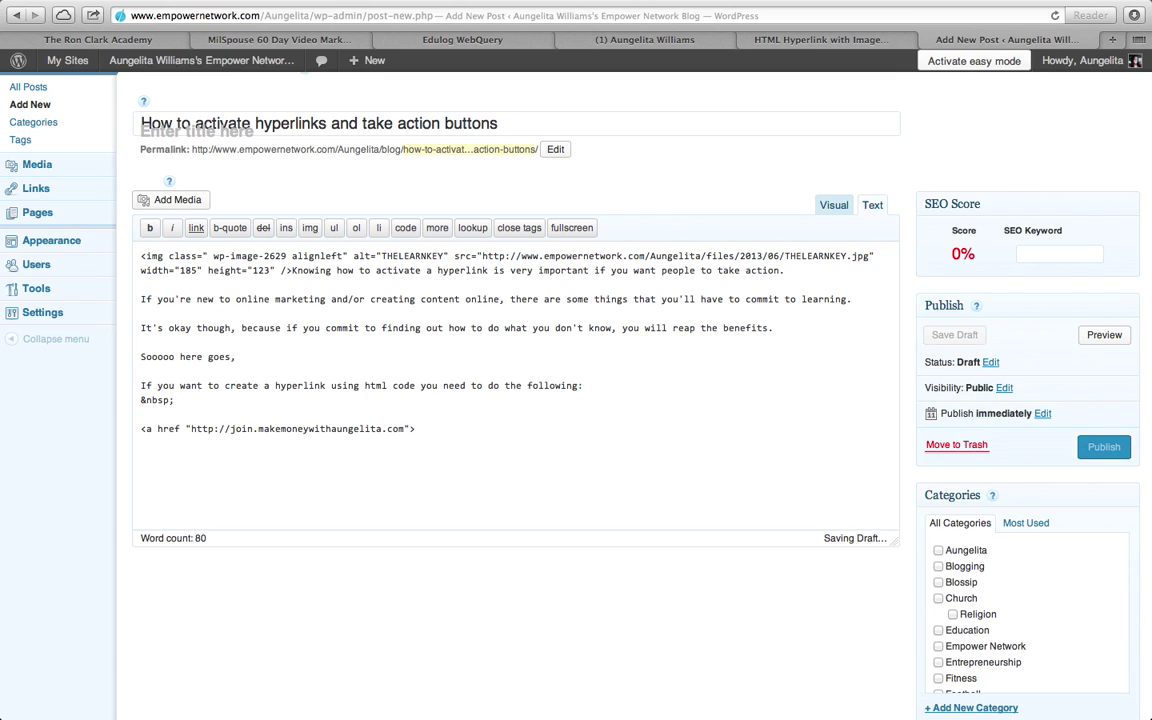
type("Join Me Now")
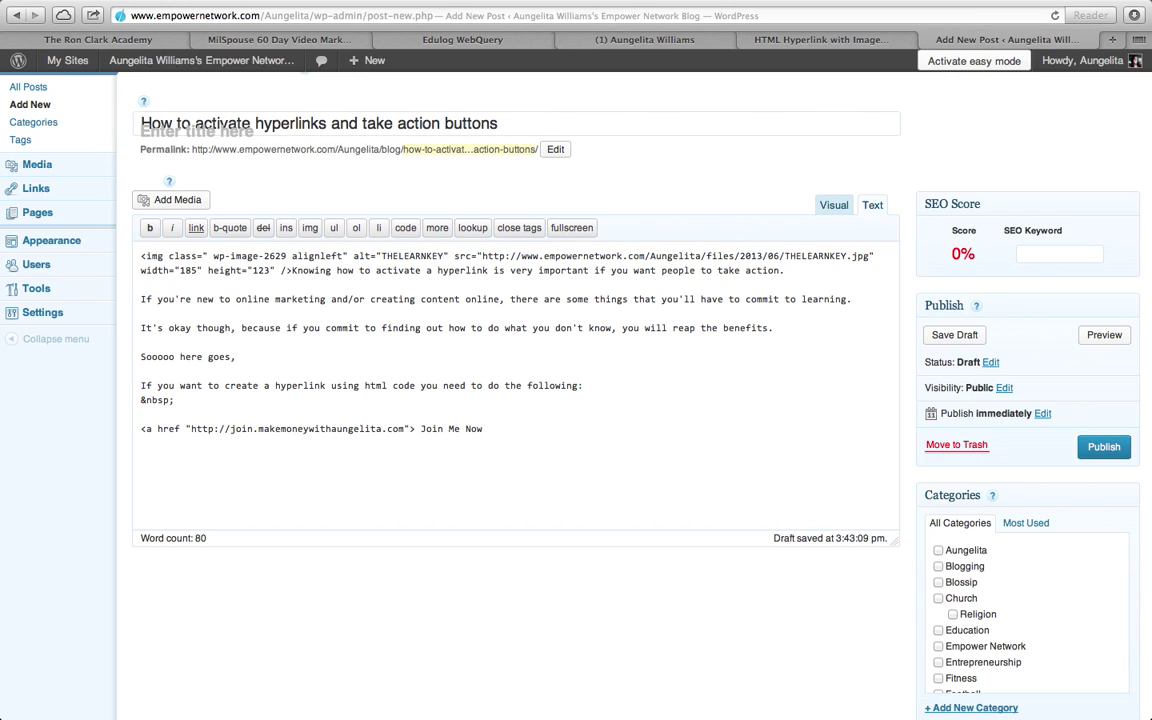
type(" </a>")
- Review the anchor code in the HTML source and check how the Join Me Now link looks in the visual view
left_click_drag(141, 428, 231, 445)
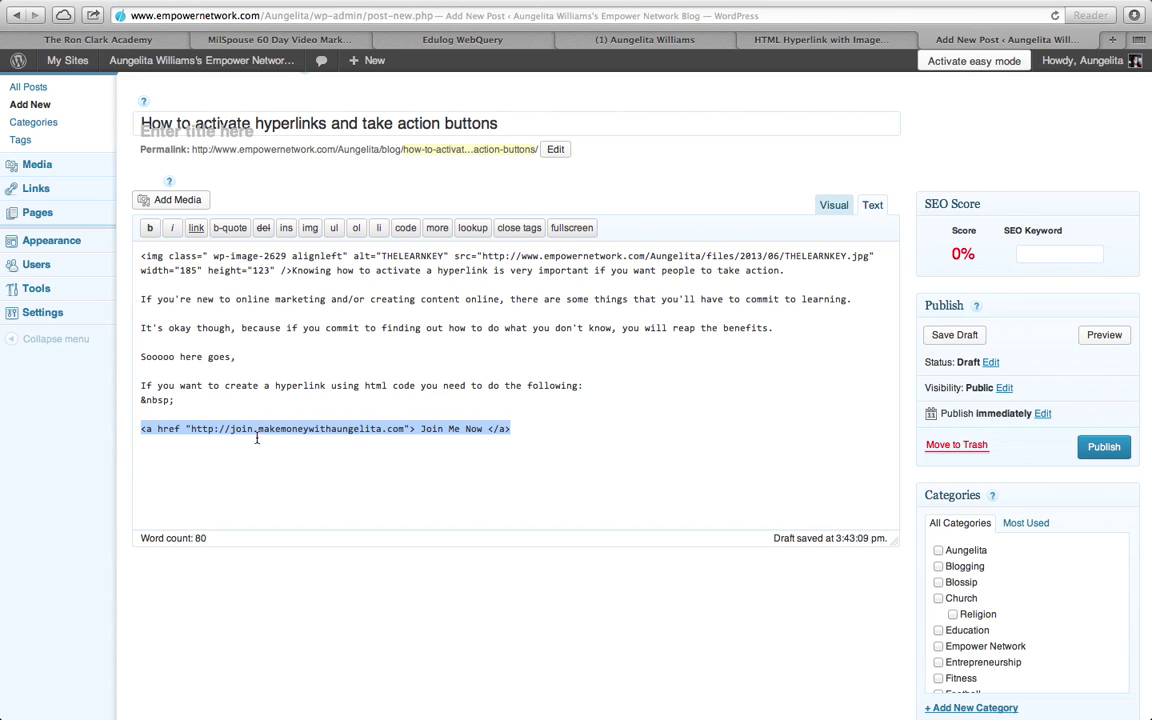
left_click_drag(308, 441, 458, 427)
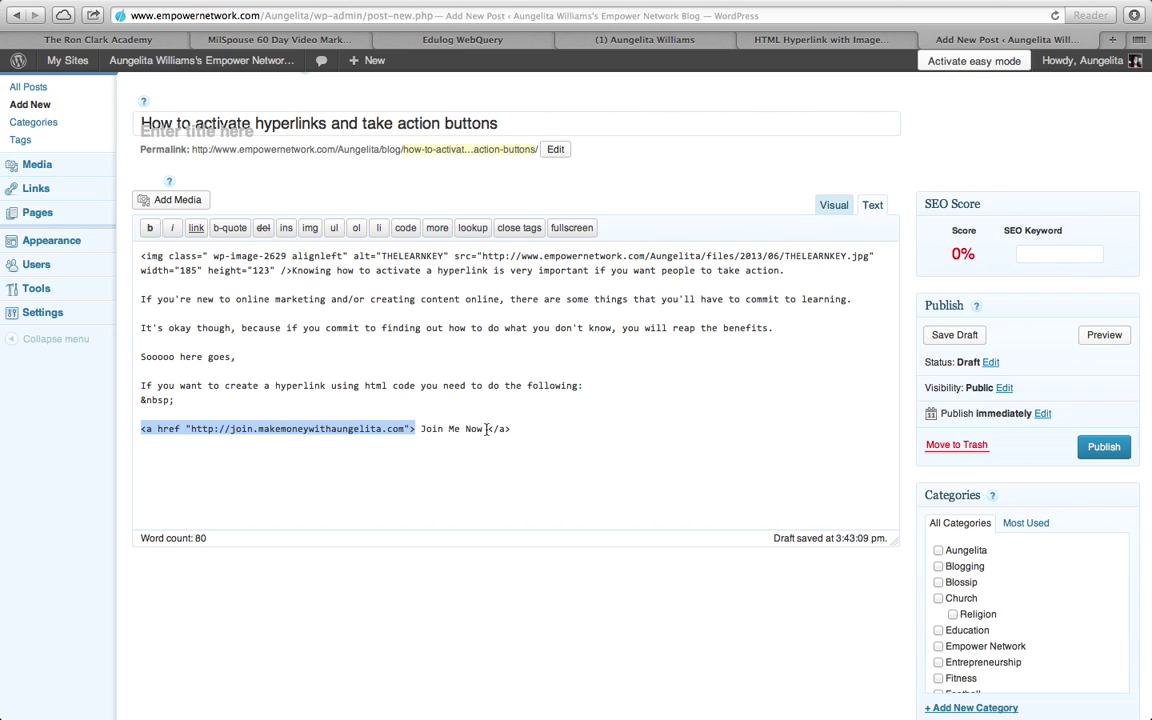
left_click(528, 449)
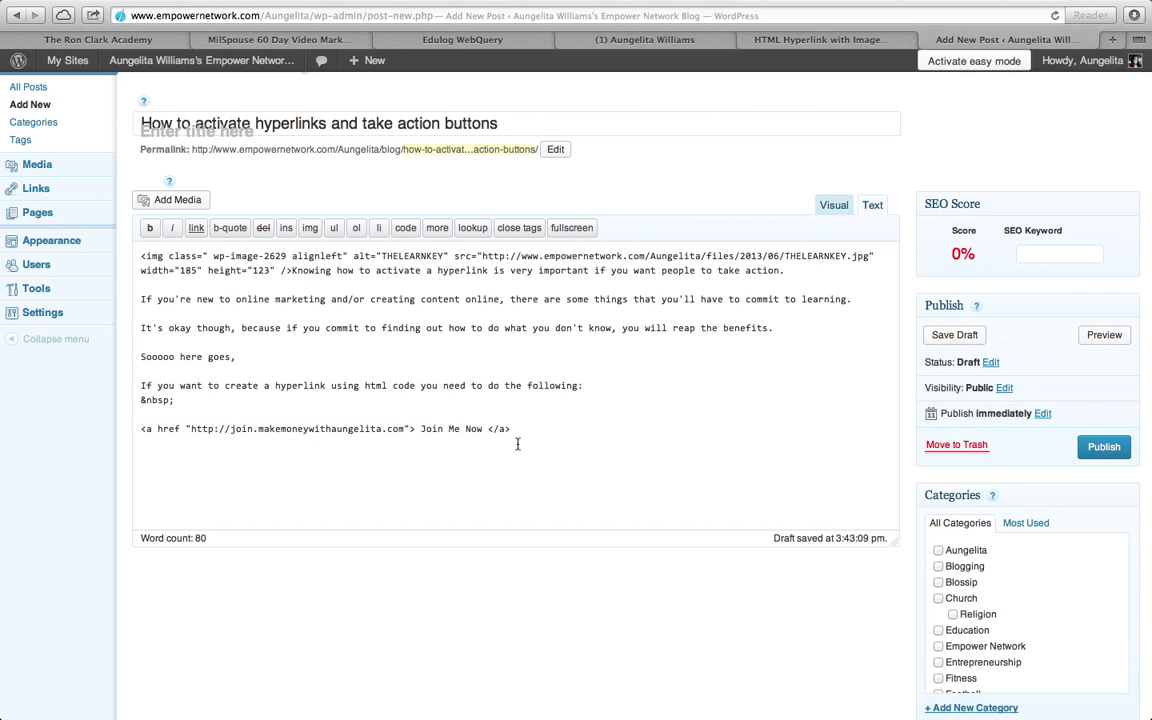
left_click(834, 207)
scroll(674, 442, "down", 5)
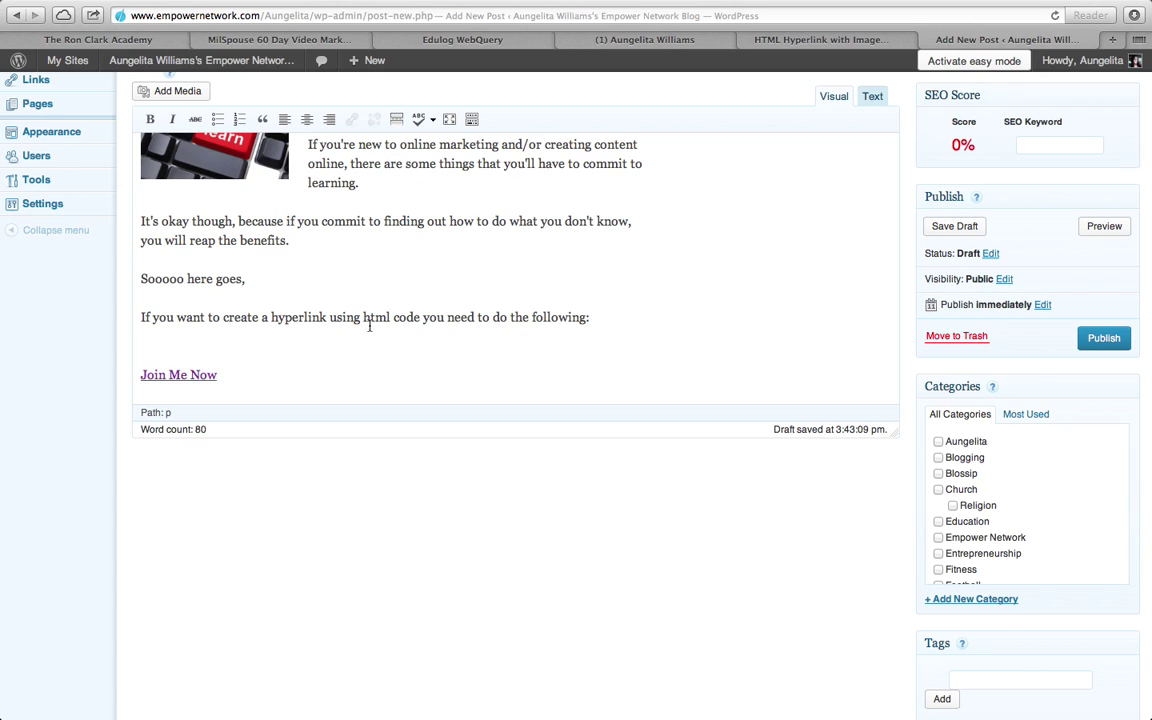
scroll(462, 299, "up", 1)
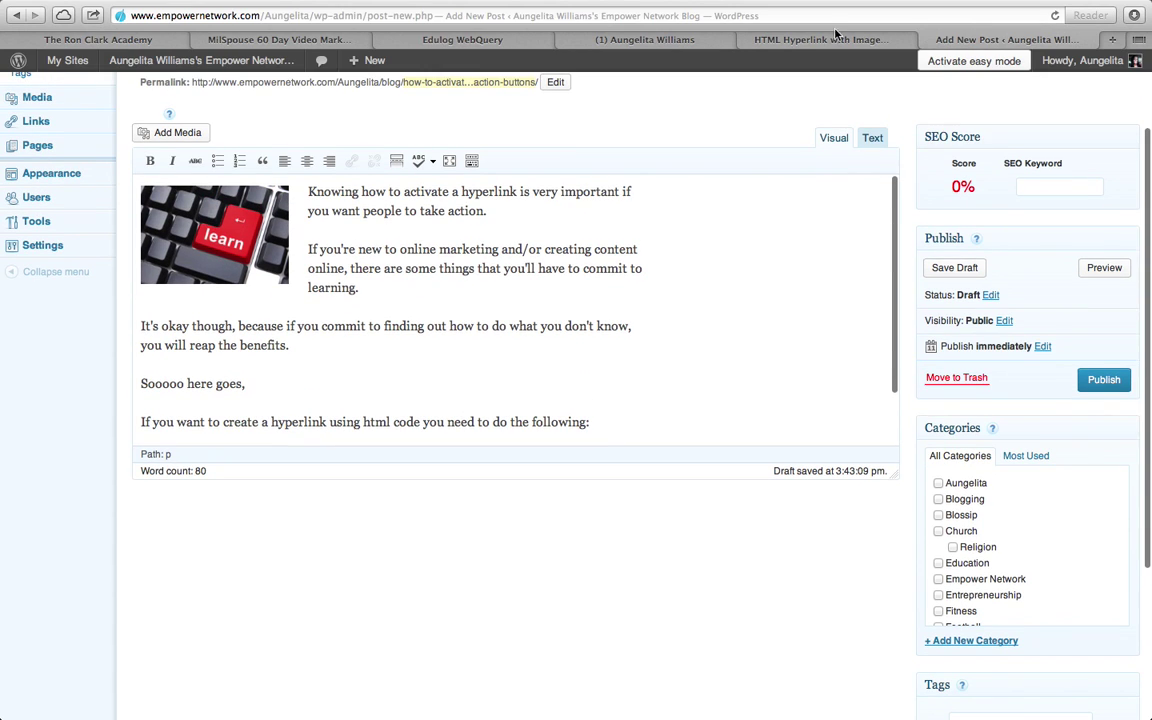
- Insert the line "For text example:" above the hyperlink paragraph in the HTML source and check it in the visual view
left_click(872, 137)
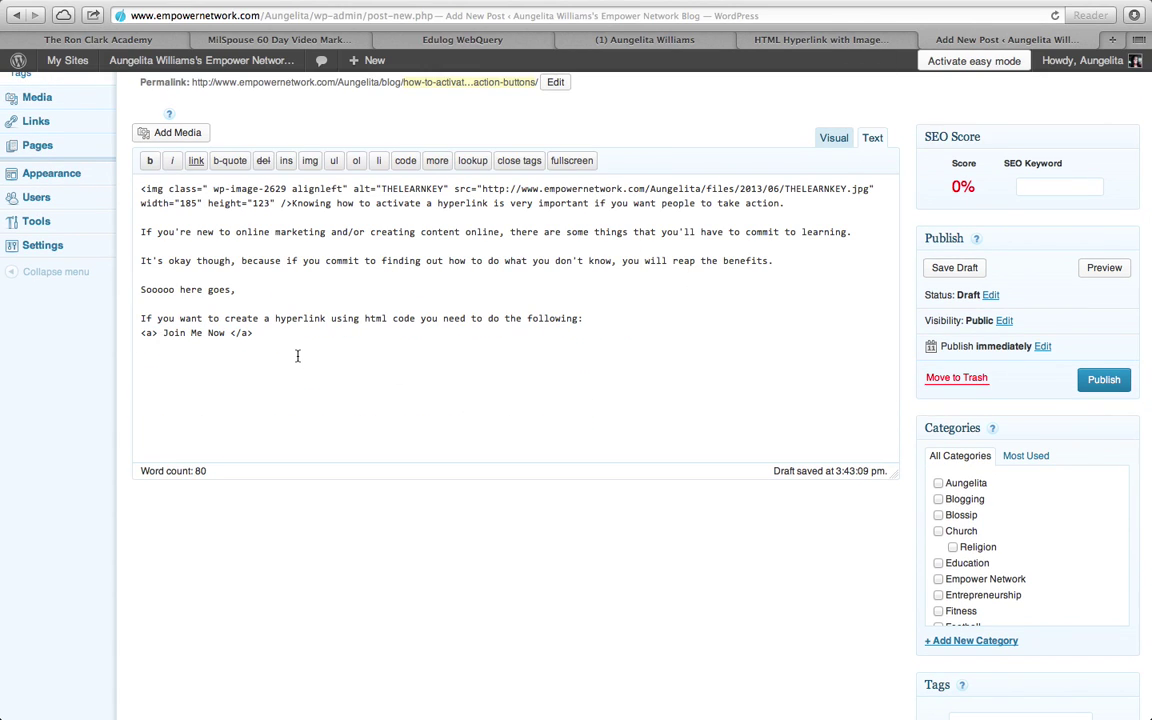
left_click(162, 305)
key("Return")
type("For text example")
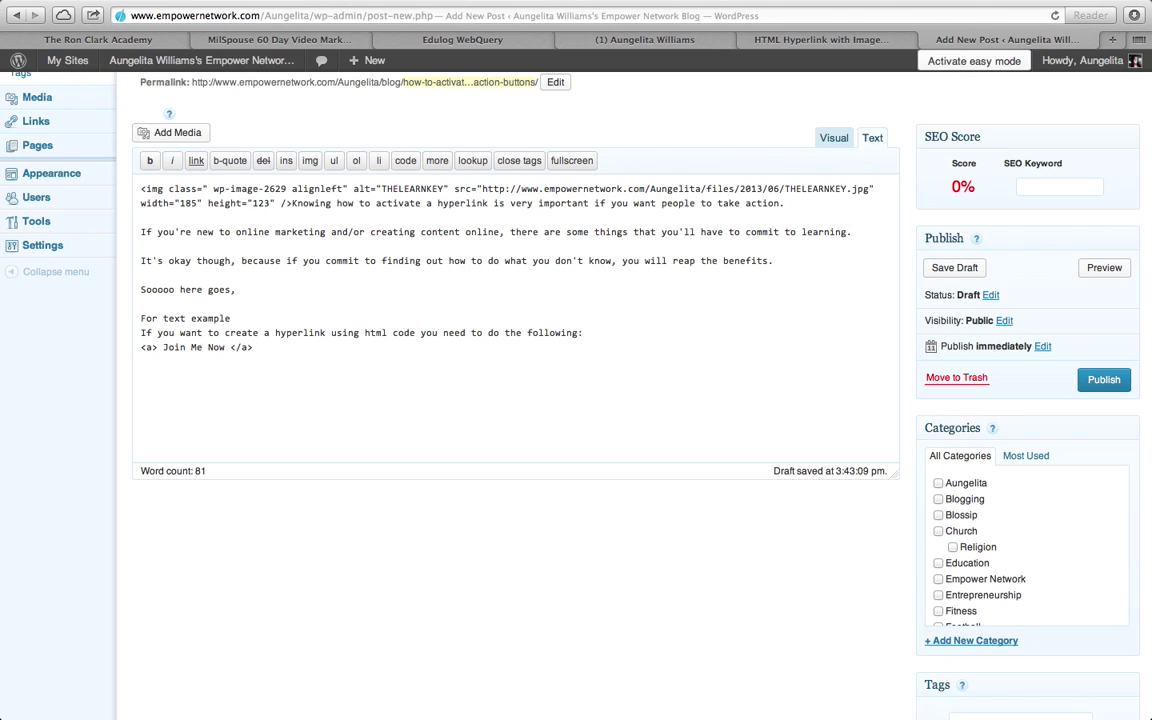
type(":")
key("Return")
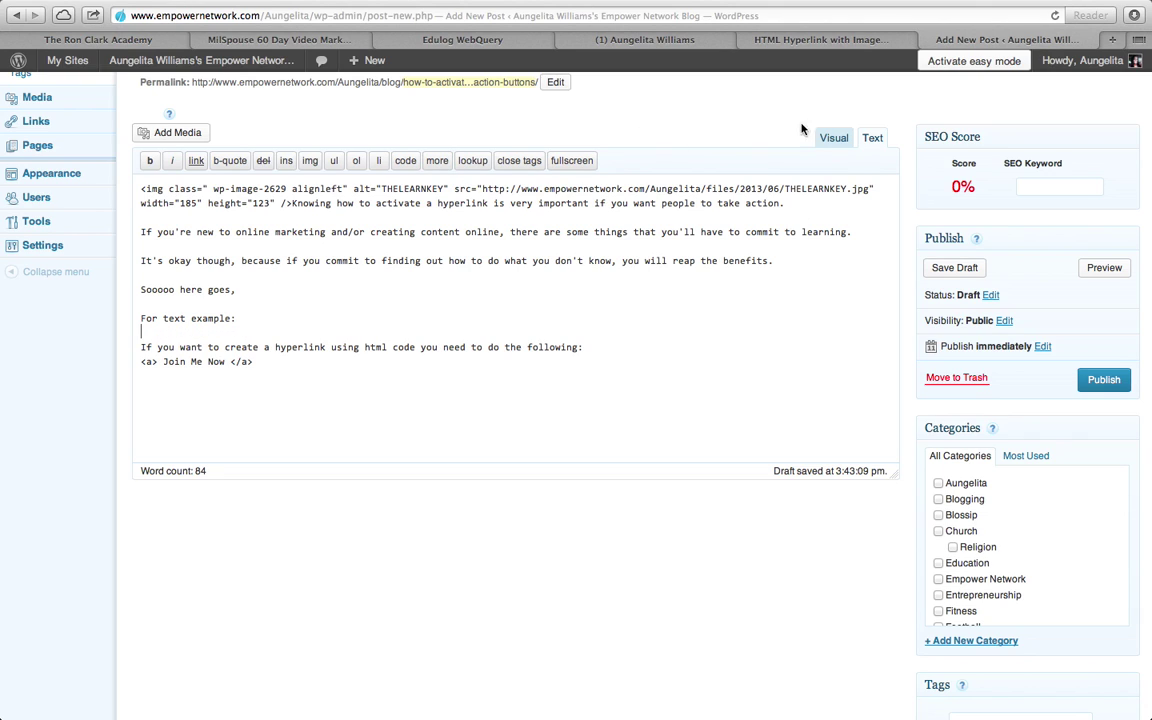
left_click(834, 140)
scroll(365, 378, "down", 5)
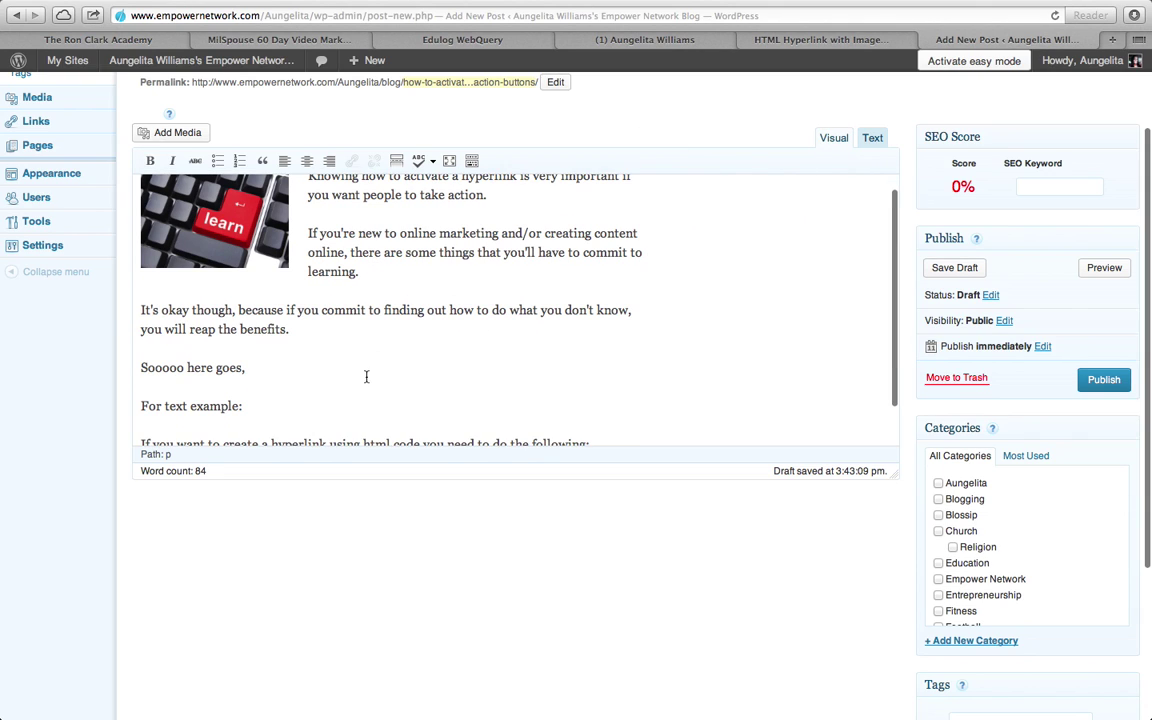
left_click(278, 373)
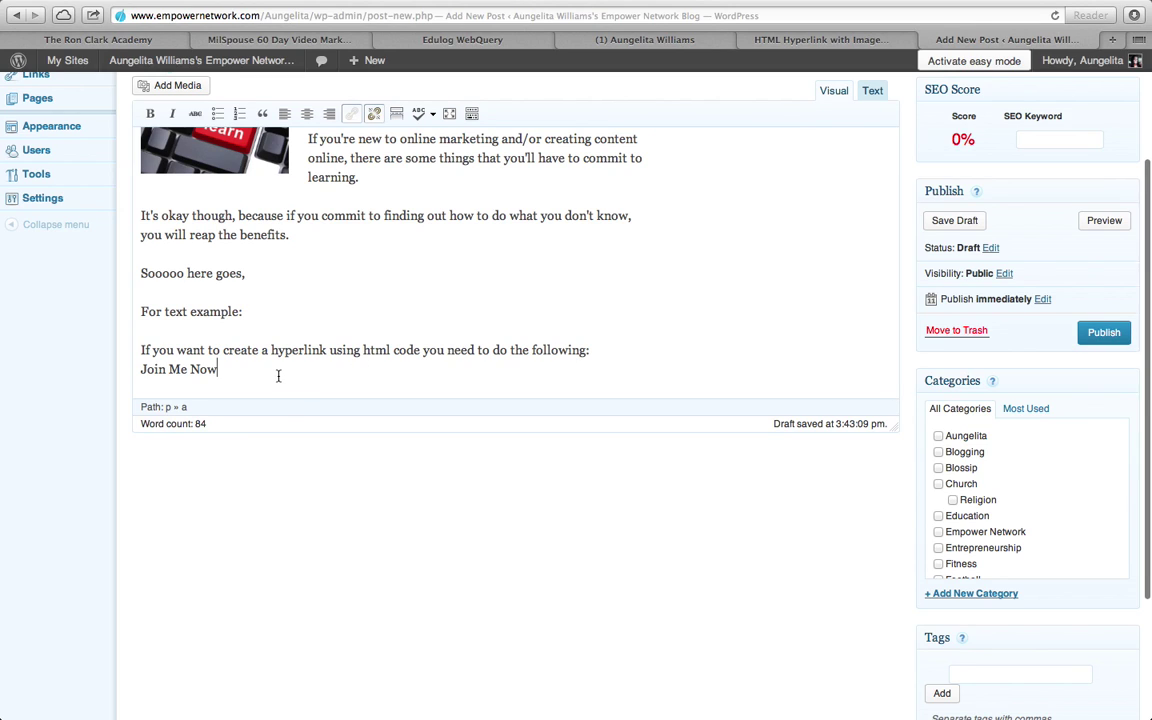
- Re-enter href and the author's join page URL in the Join Me Now anchor's opening tag, and check the link in the visual view
left_click(872, 90)
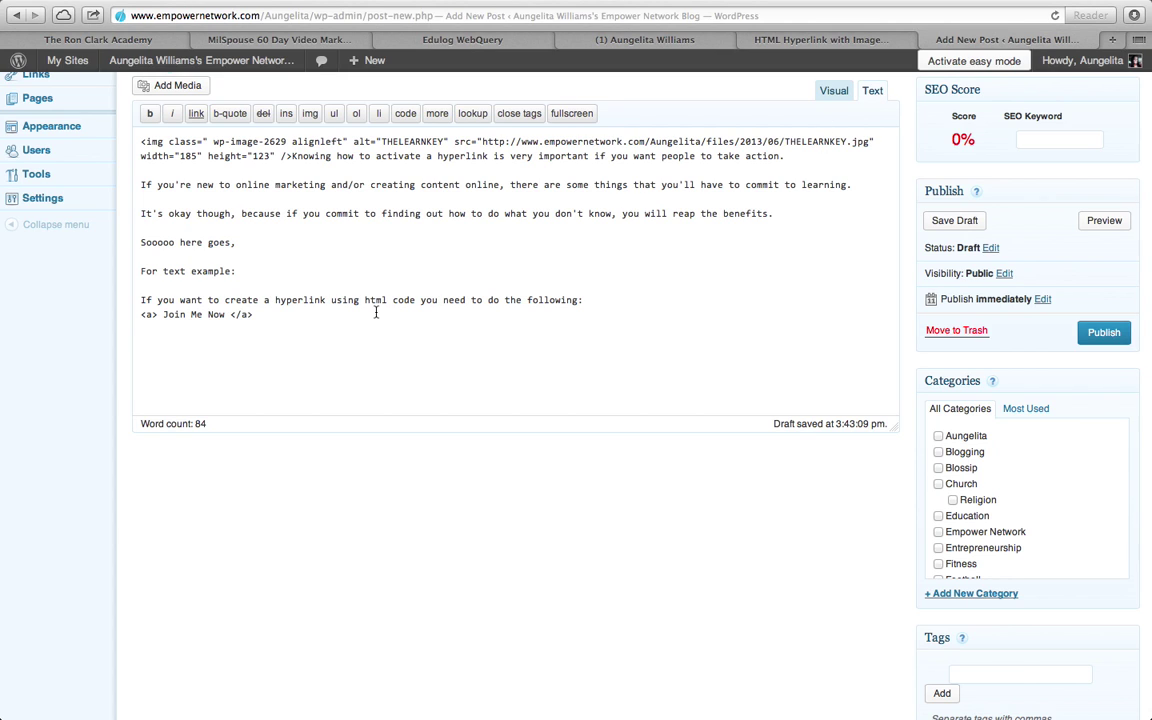
scroll(371, 313, "down", 1)
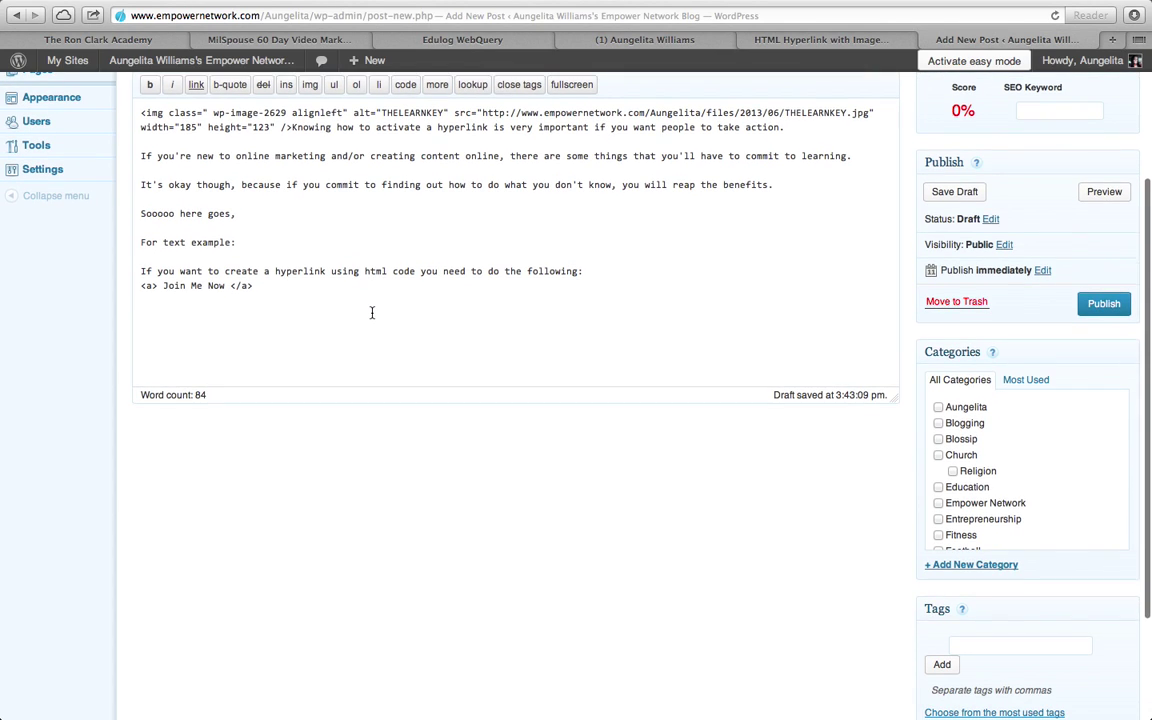
left_click(153, 287)
type("href")
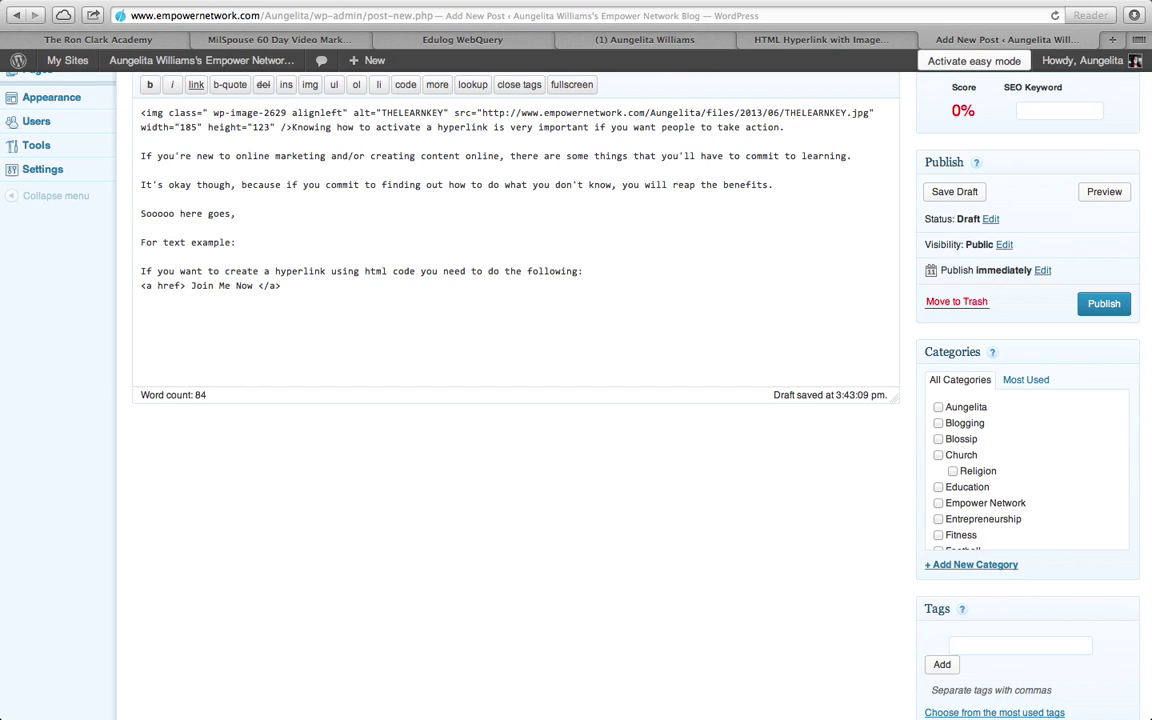
type(" \"")
type("http://")
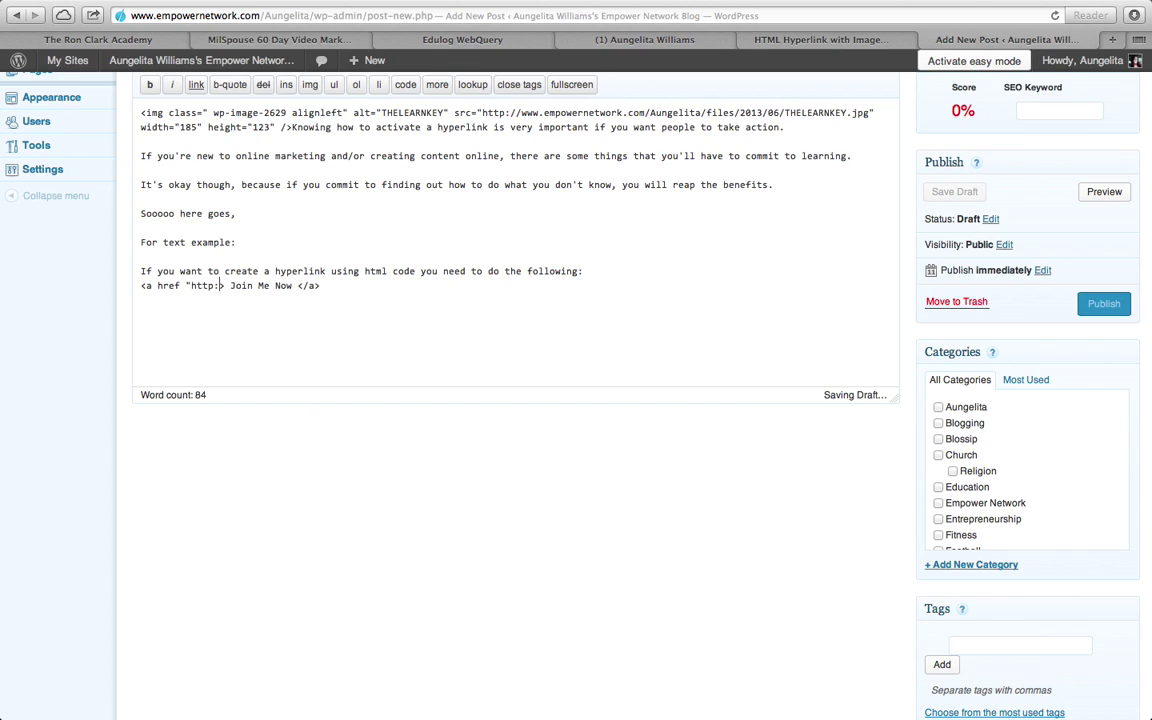
type("join.makem")
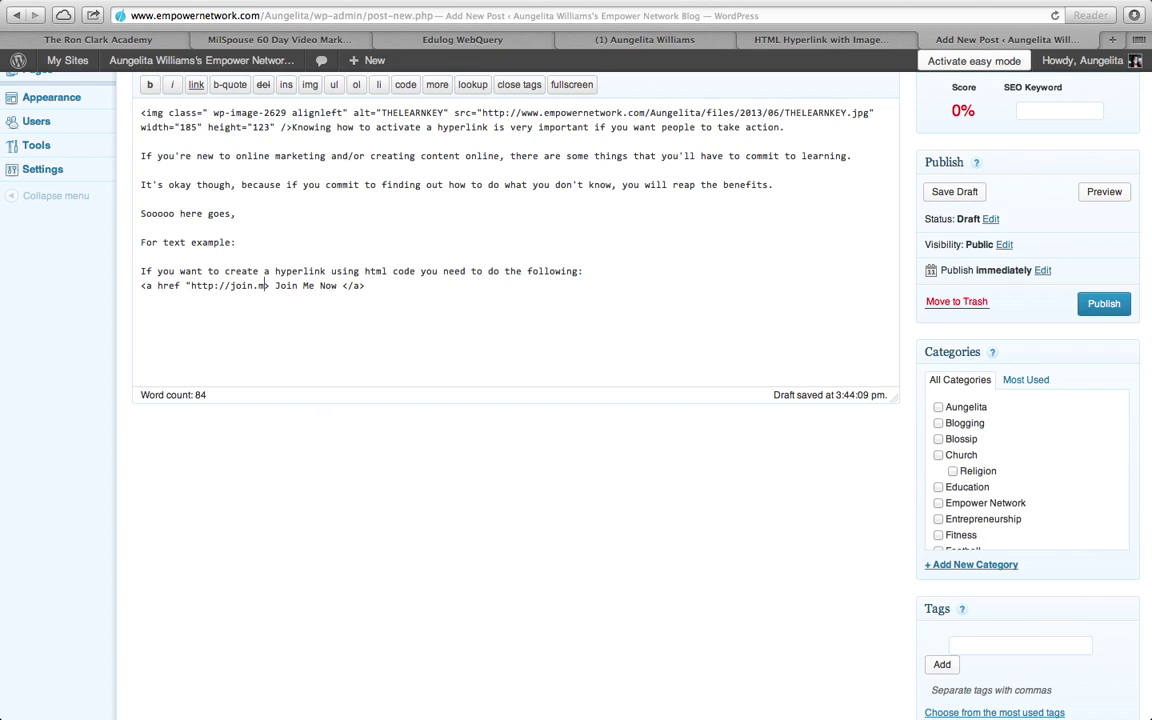
type("oneywithaung")
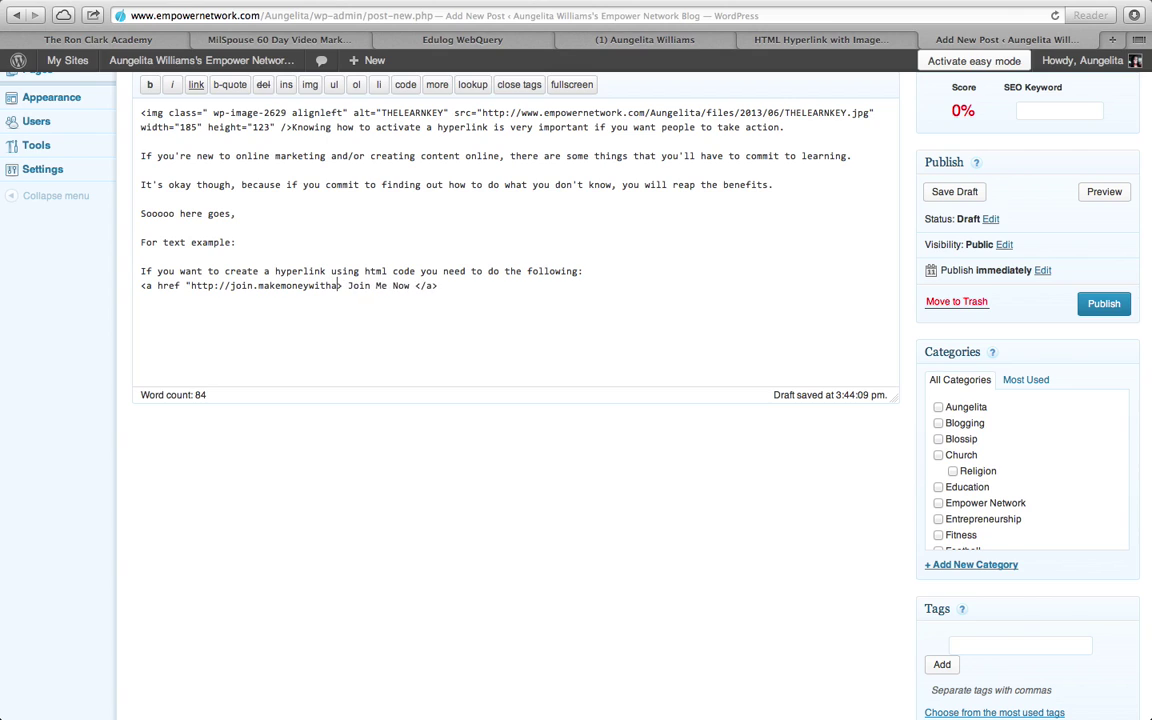
type("elita")
type("om")
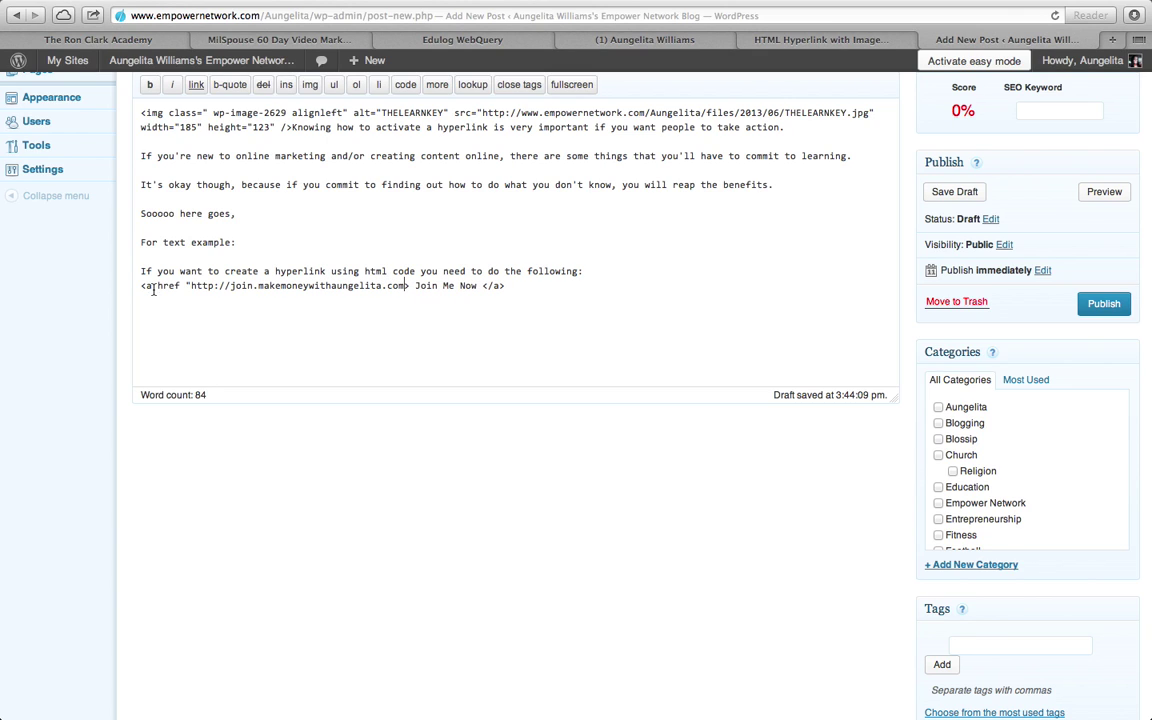
scroll(716, 256, "up", 5)
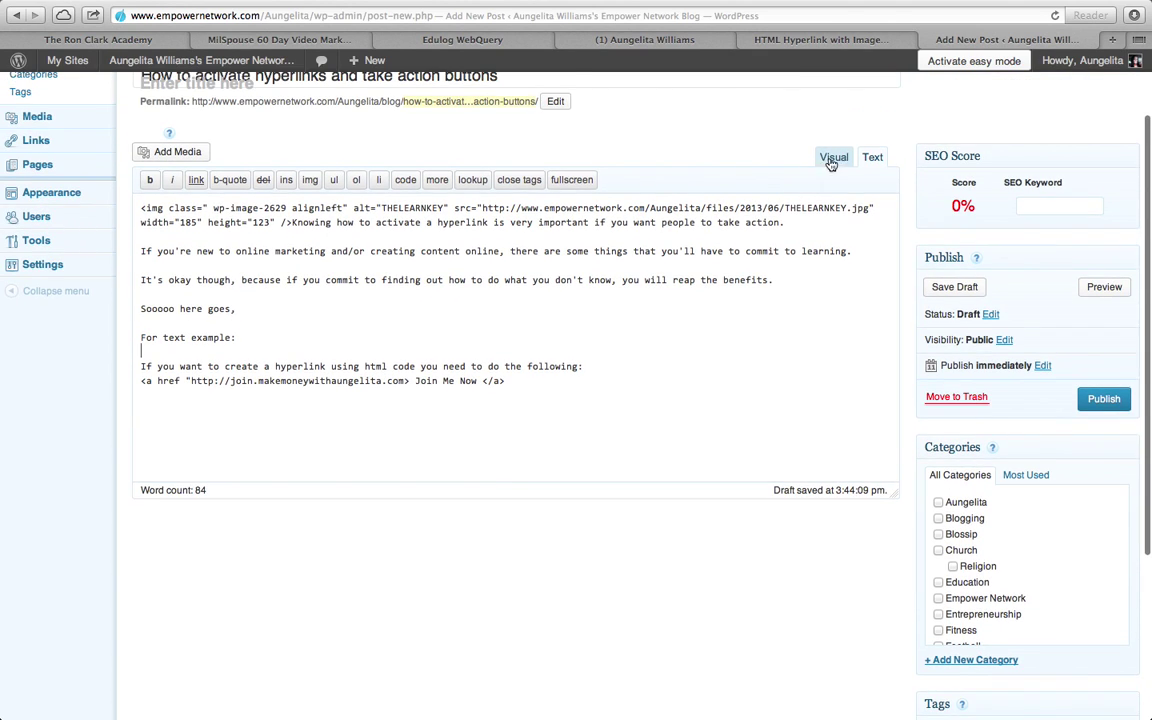
left_click(834, 157)
scroll(633, 310, "down", 2)
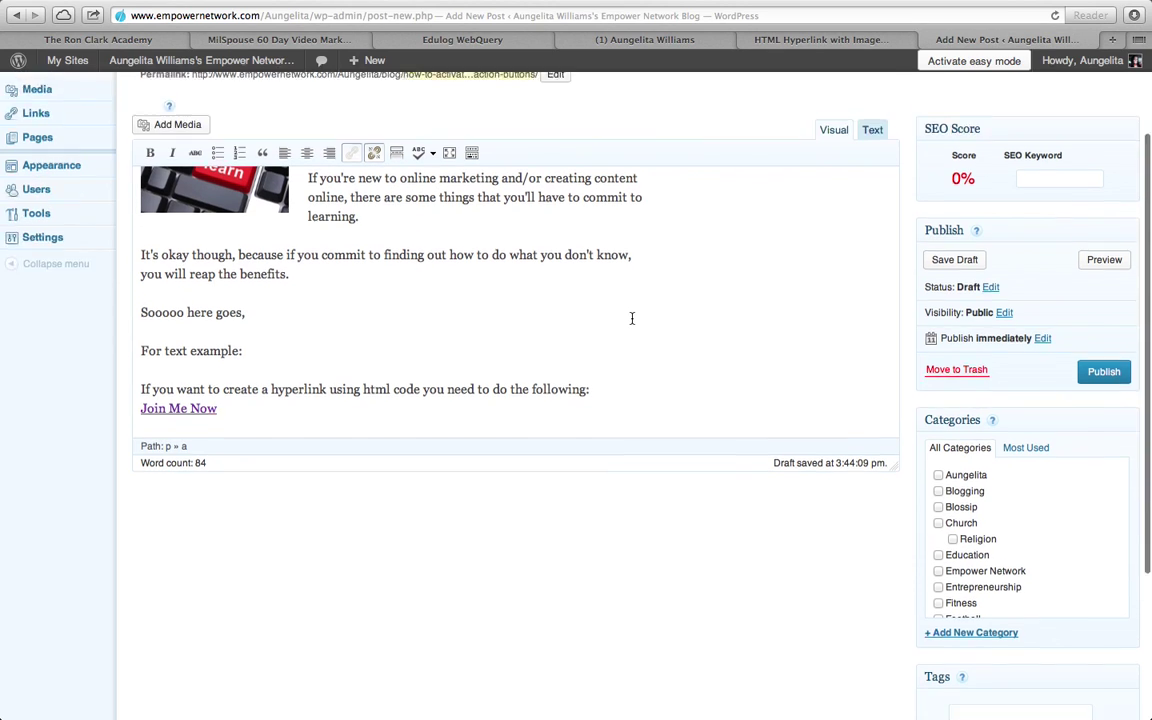
- Add the line 'If you want to use the visual "easy mode" then you:' as a new paragraph below the Join Me Now link
key("Return")
key("Return")
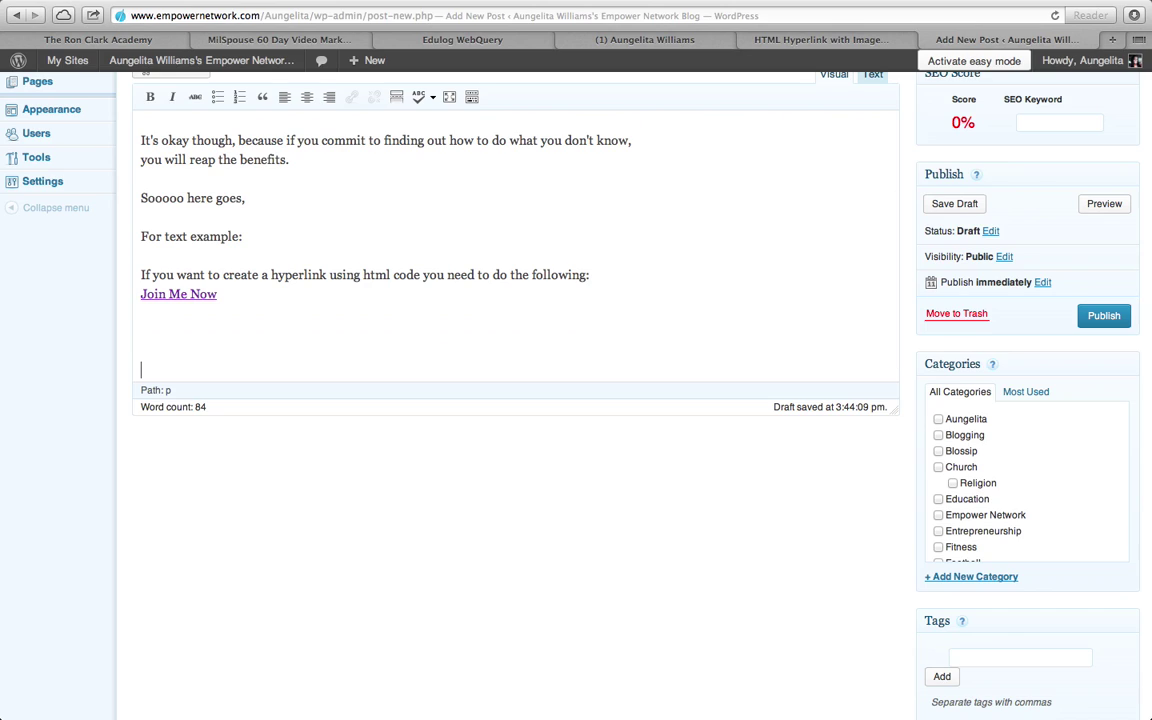
key("BackSpace")
type("Se")
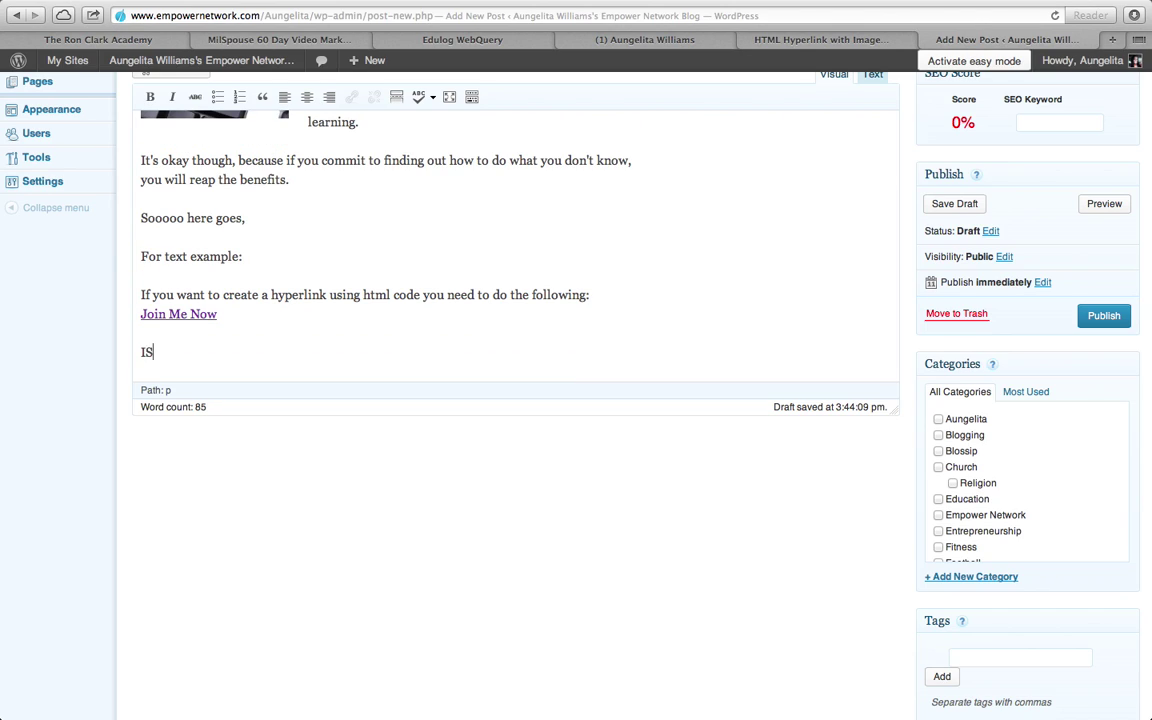
key("BackSpace")
type("f you want to use ")
type("the clas")
key("BackSpace")
key("BackSpace")
key("BackSpace")
key("BackSpace")
type("visual ")
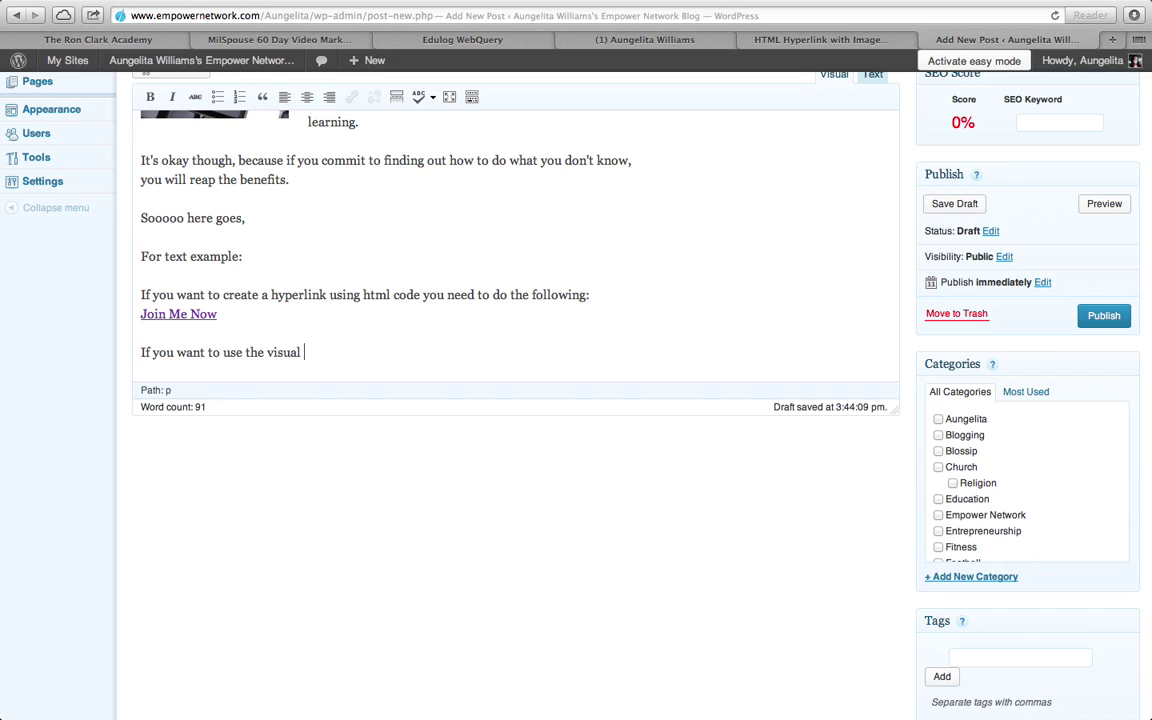
type("\"easy button ver")
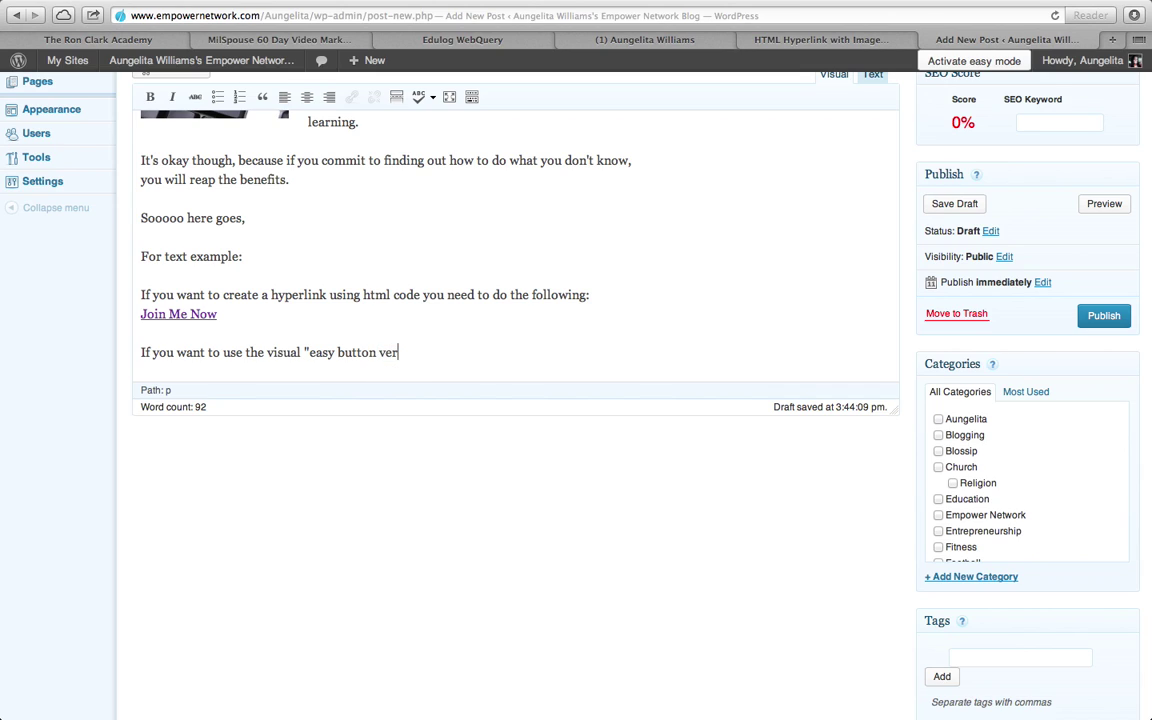
key("BackSpace")
key("BackSpace")
key("BackSpace")
key("BackSpace")
key("BackSpace")
key("BackSpace")
key("BackSpace")
key("BackSpace")
key("BackSpace")
key("BackSpace")
type("mode\" then you tyu")
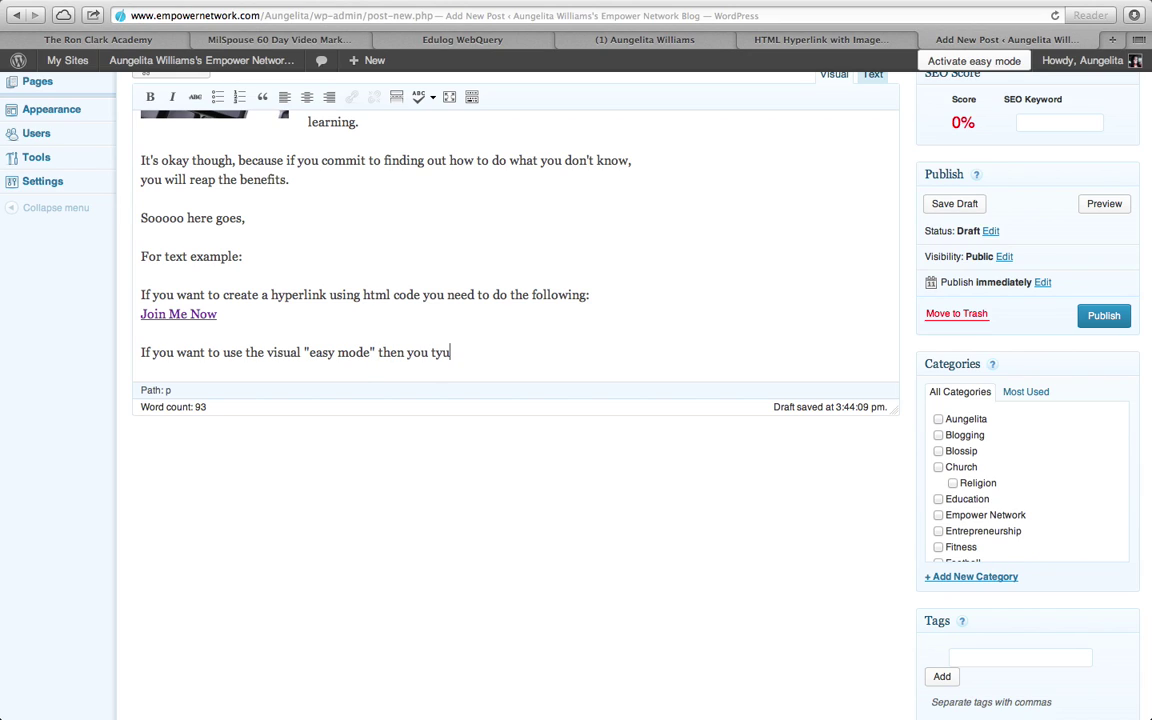
type("pe the text")
key("BackSpace")
key("BackSpace")
key("BackSpace")
key("BackSpace")
key("BackSpace")
key("BackSpace")
key("BackSpace")
key("BackSpace")
key("BackSpace")
key("BackSpace")
- Add the instruction lines "-Type the text" and "-Highlight the text" below the easy mode sentence
key("Return")
type("-Type the text")
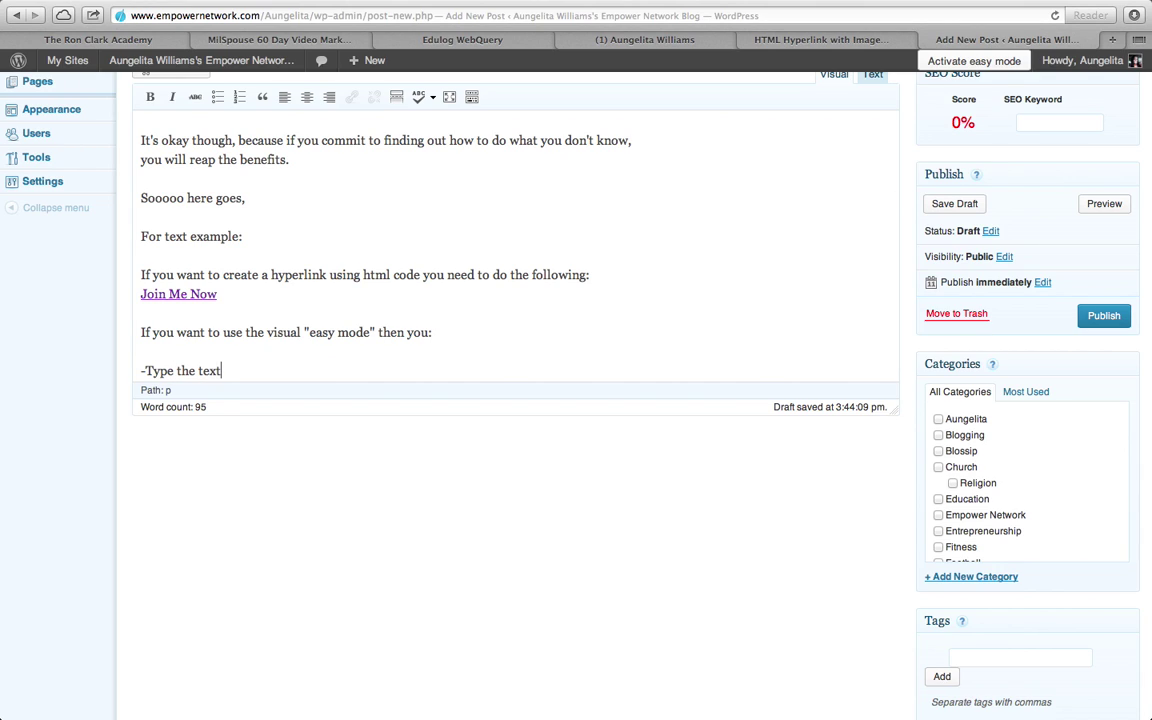
key("Return")
type("-Highlight the text")
key("Return")
type("a")
key("BackSpace")
key("BackSpace")
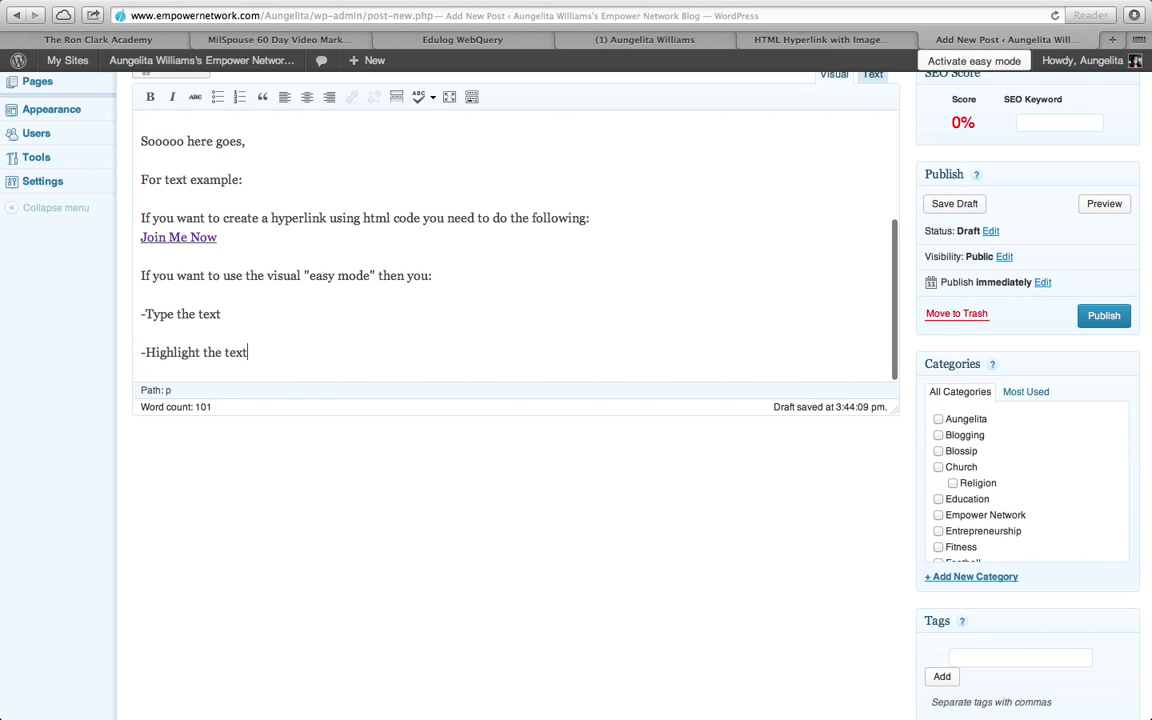
- Continue the instructions with the lines "-Click the icon that looks like a chain" and "-Enter the web address"
key("Return")
type("-Clic")
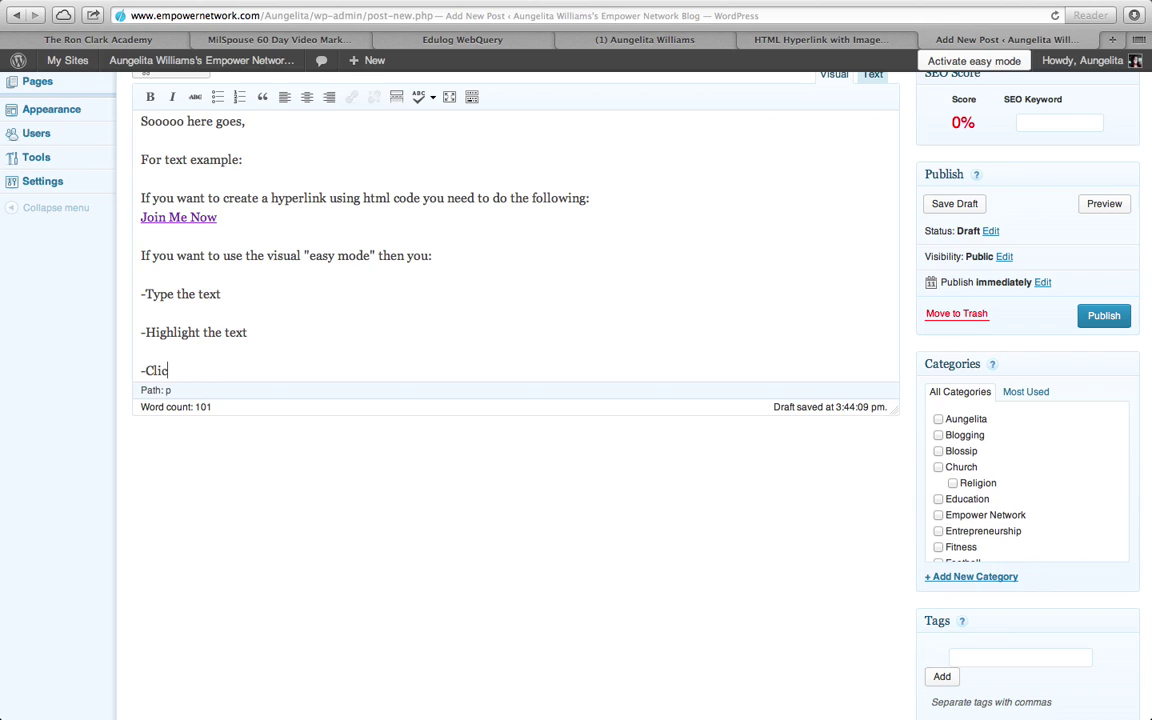
type("k the icon that looks like a ")
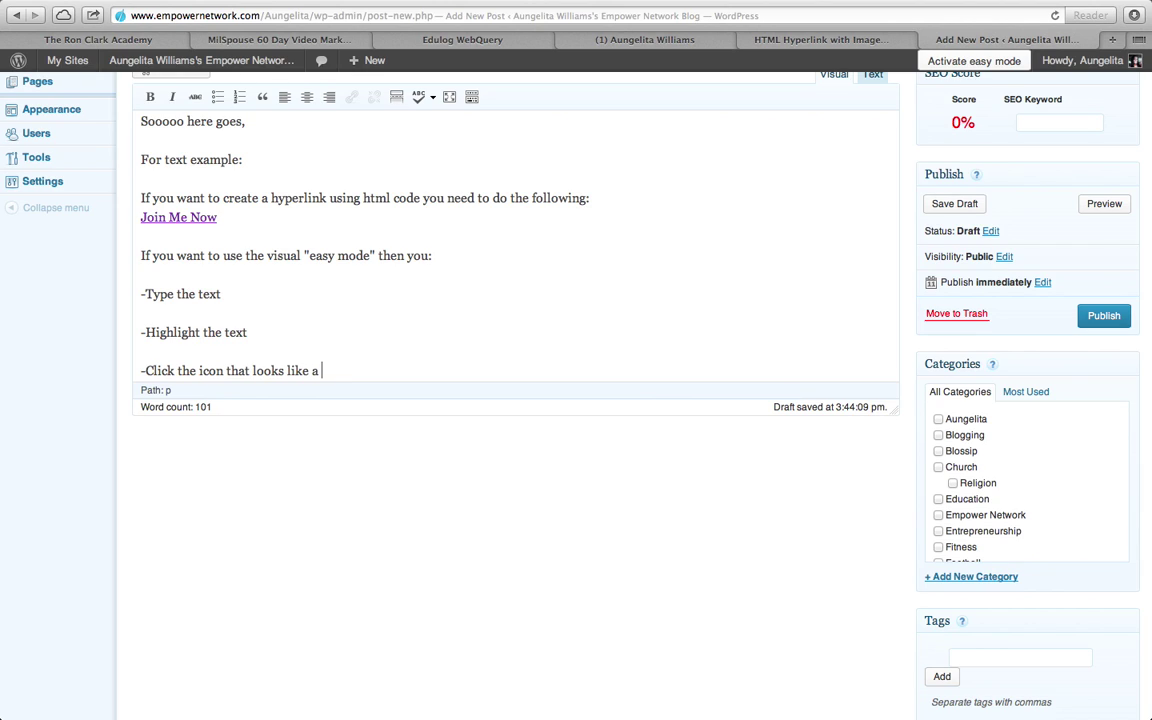
type("chain")
key("Return")
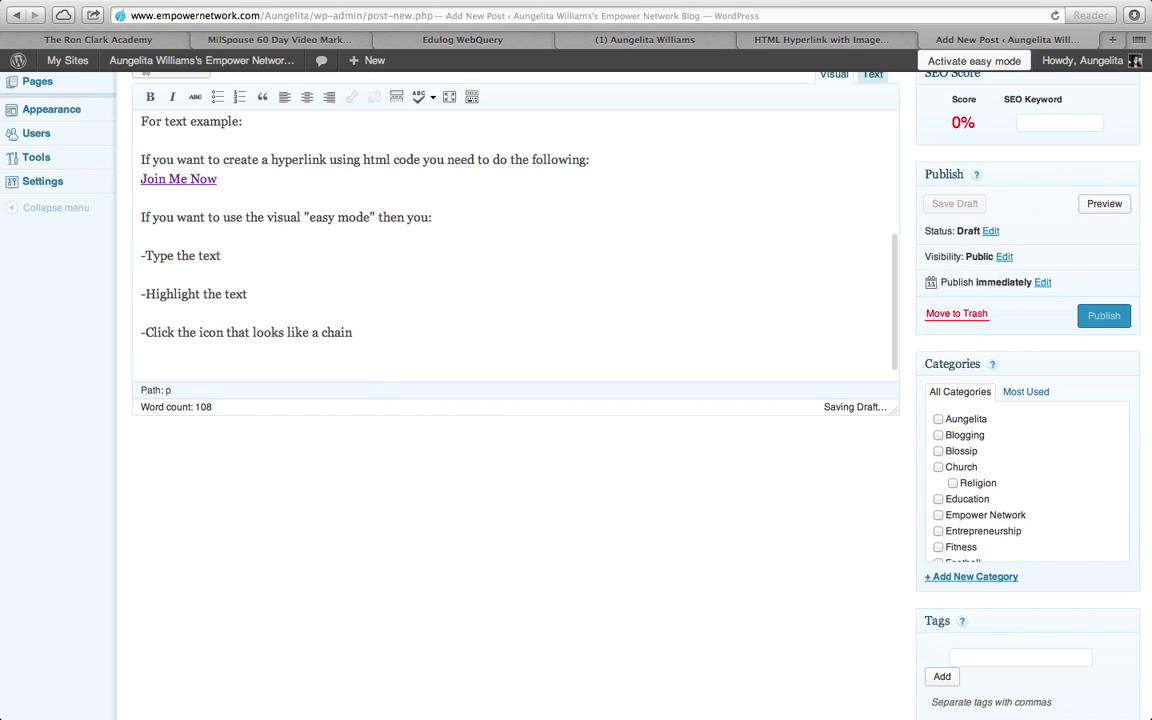
type("-Enter the")
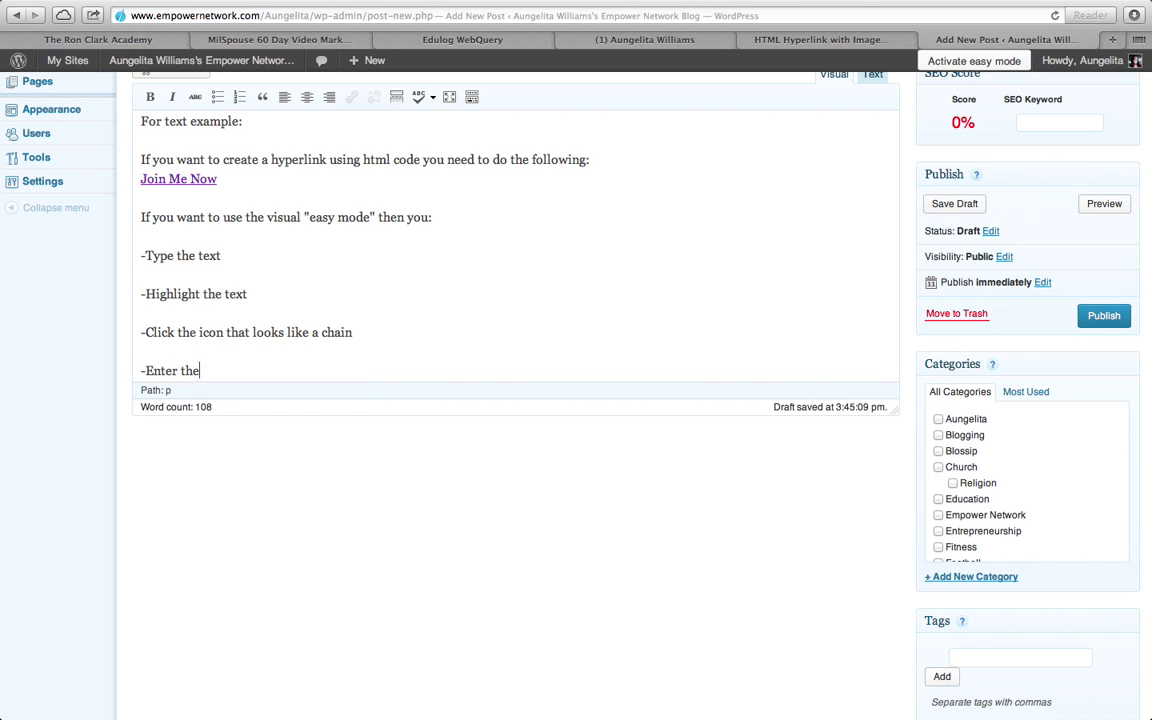
type(" web address")
key("Return")
- Write the line "Here's the result: Learn With Me Today!" below the instructions
type("H")
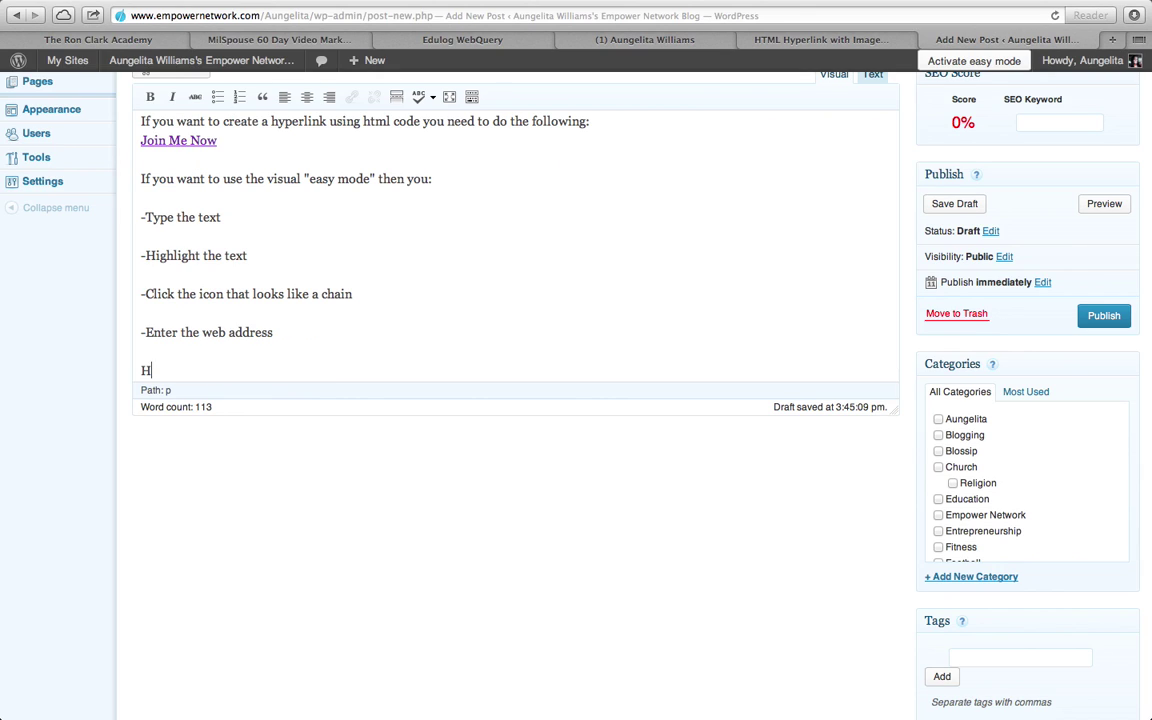
type("ere's the result:  Lear")
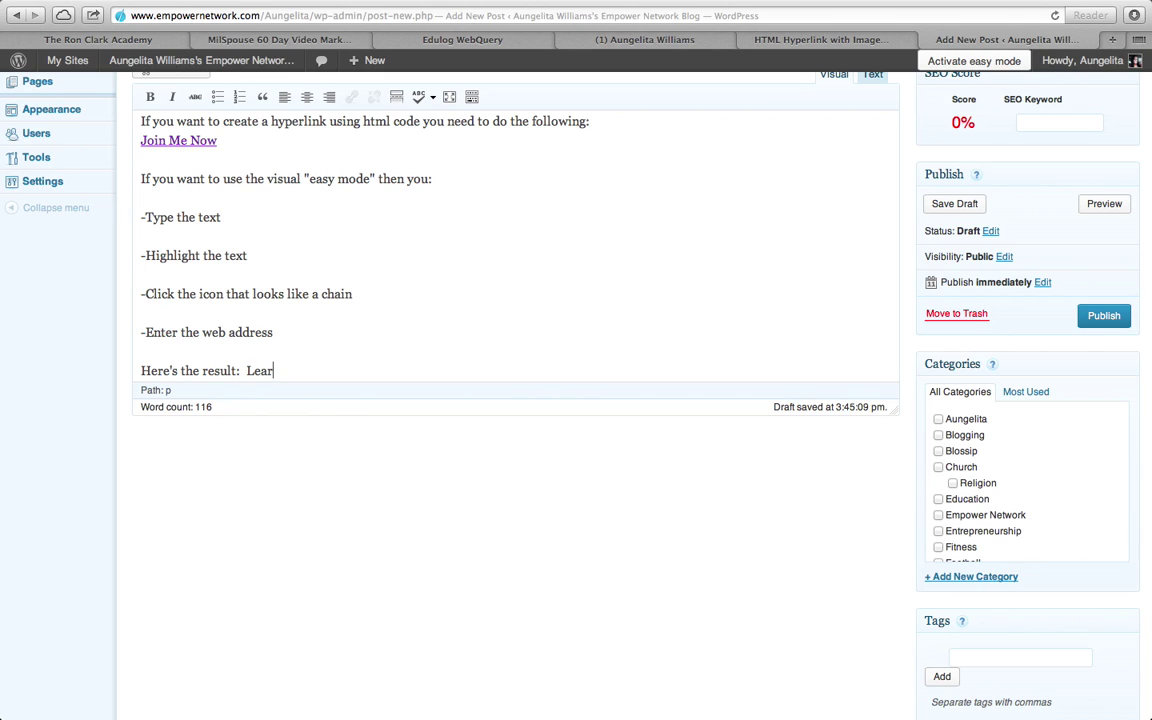
type("n With Me Today!")
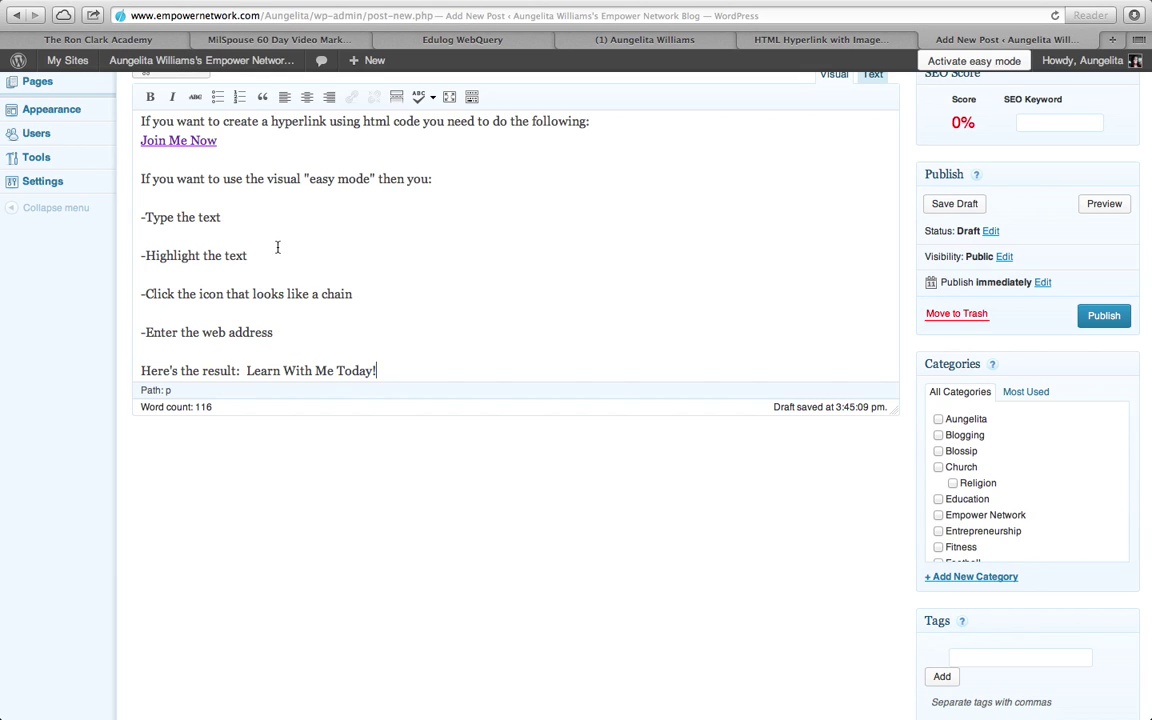
- Start a link on the text "Learn With Me Today!" and enter the author's website address as its destination URL
left_click_drag(384, 372, 242, 372)
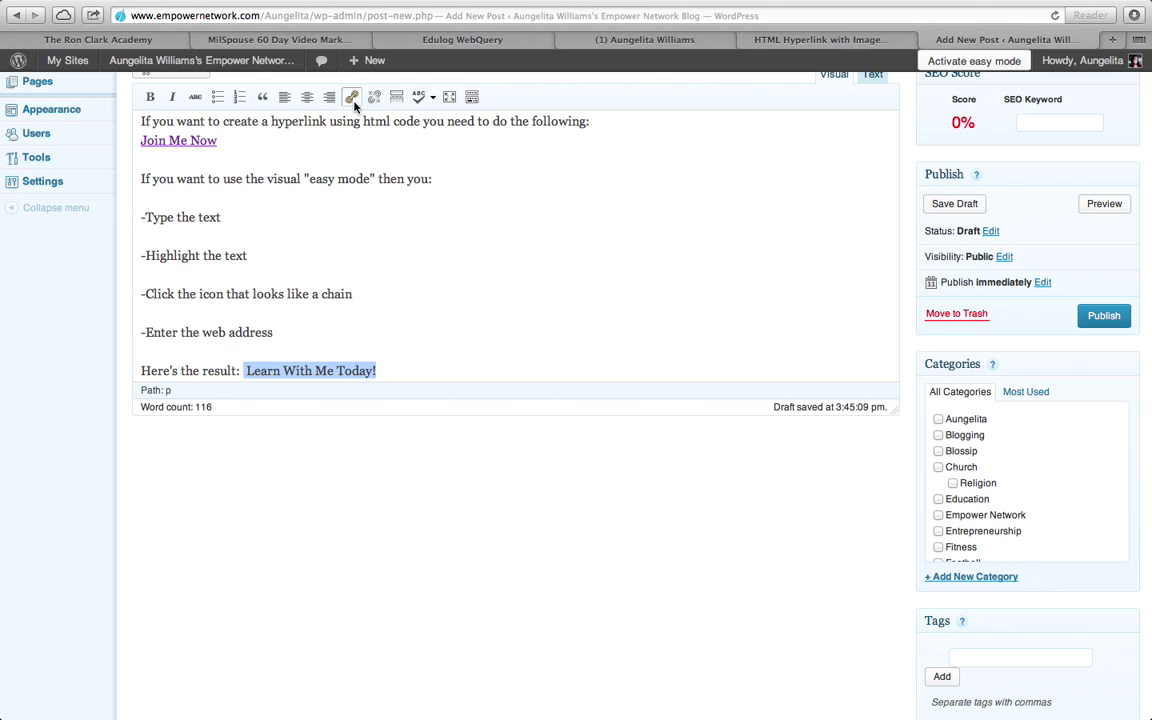
left_click(352, 97)
left_click(494, 258)
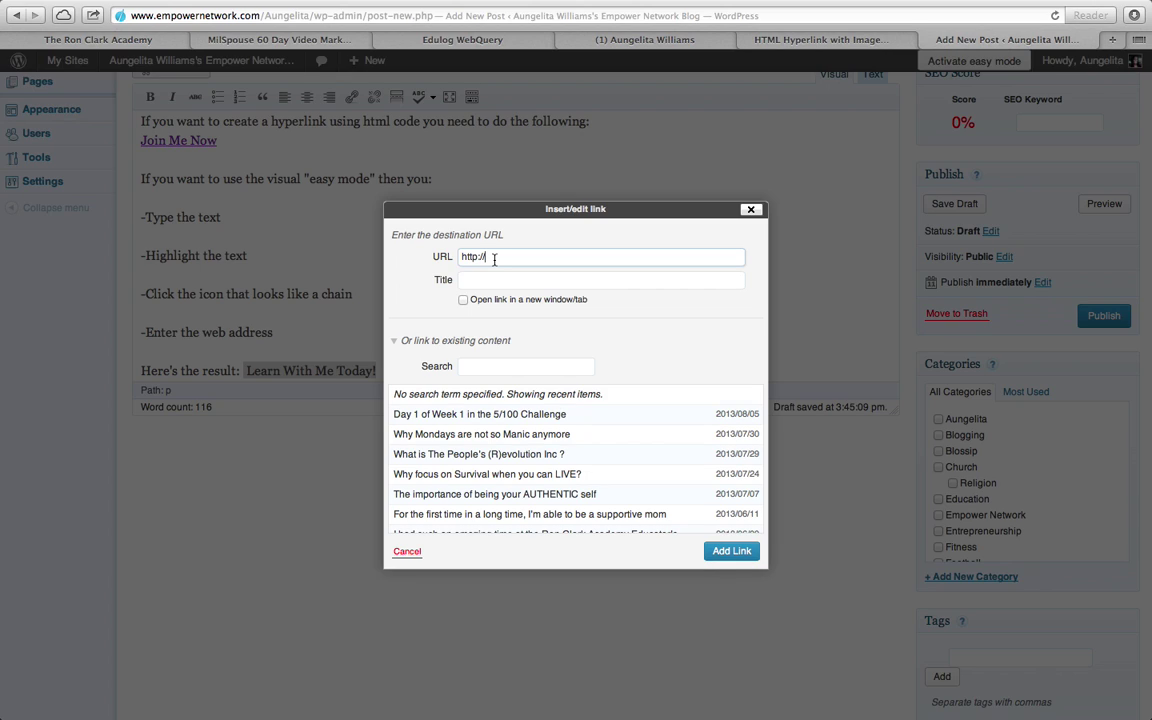
type("makemoneywithaungelita.")
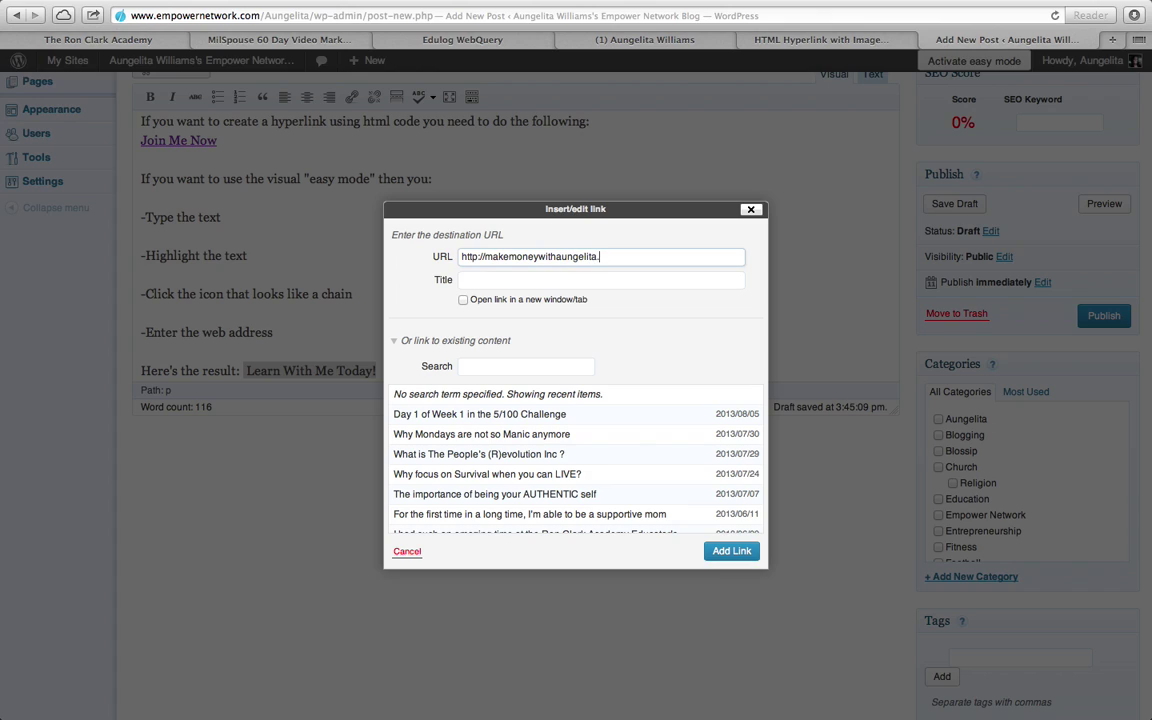
- Give the link the title "Learn How to Make Money Online" and add it to the text
key("Tab")
type("Learn HO")
key("BackSpace")
key("BackSpace")
key("BackSpace")
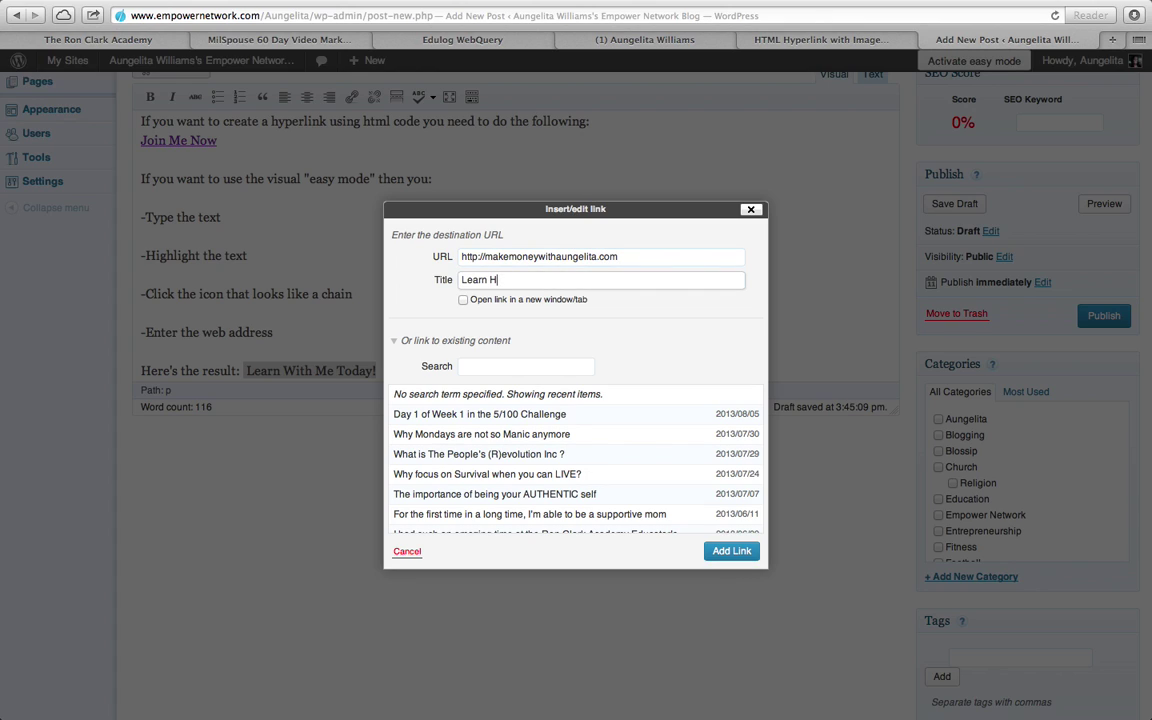
type("ow to Make MOne")
key("BackSpace")
key("BackSpace")
key("BackSpace")
type("oney Online")
left_click(731, 551)
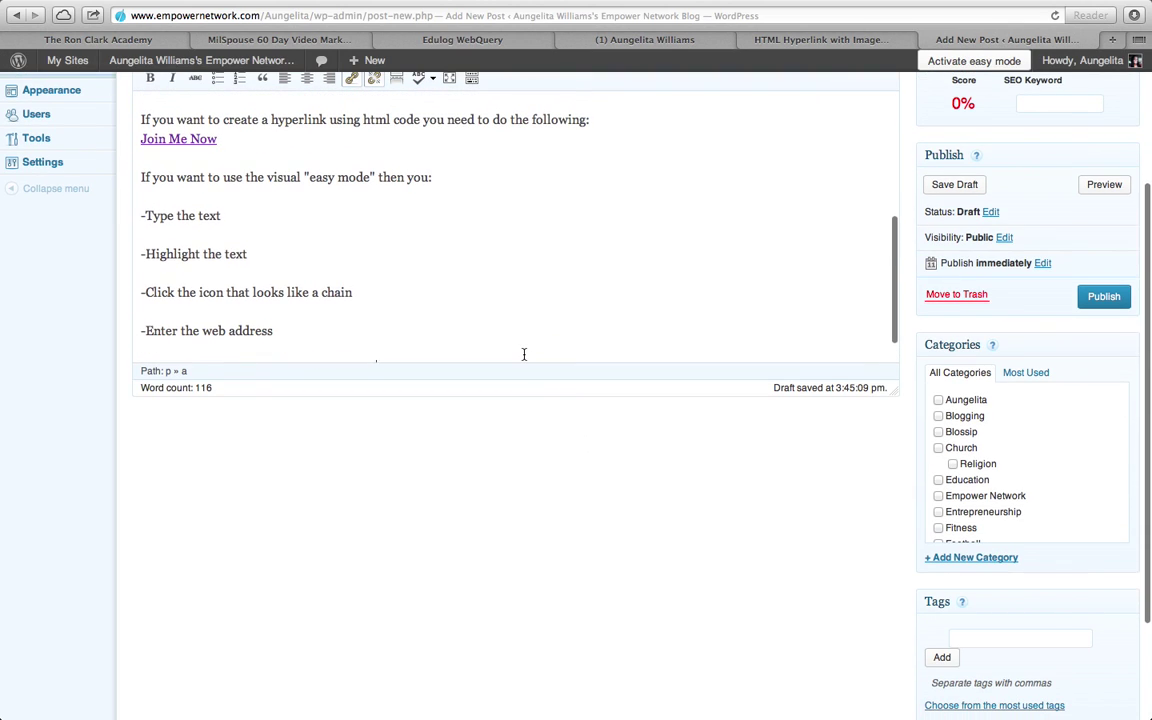
- Add the line "Image hyperlink:" below the Learn With Me Today! link, followed by an empty paragraph
scroll(523, 356, "down", 2)
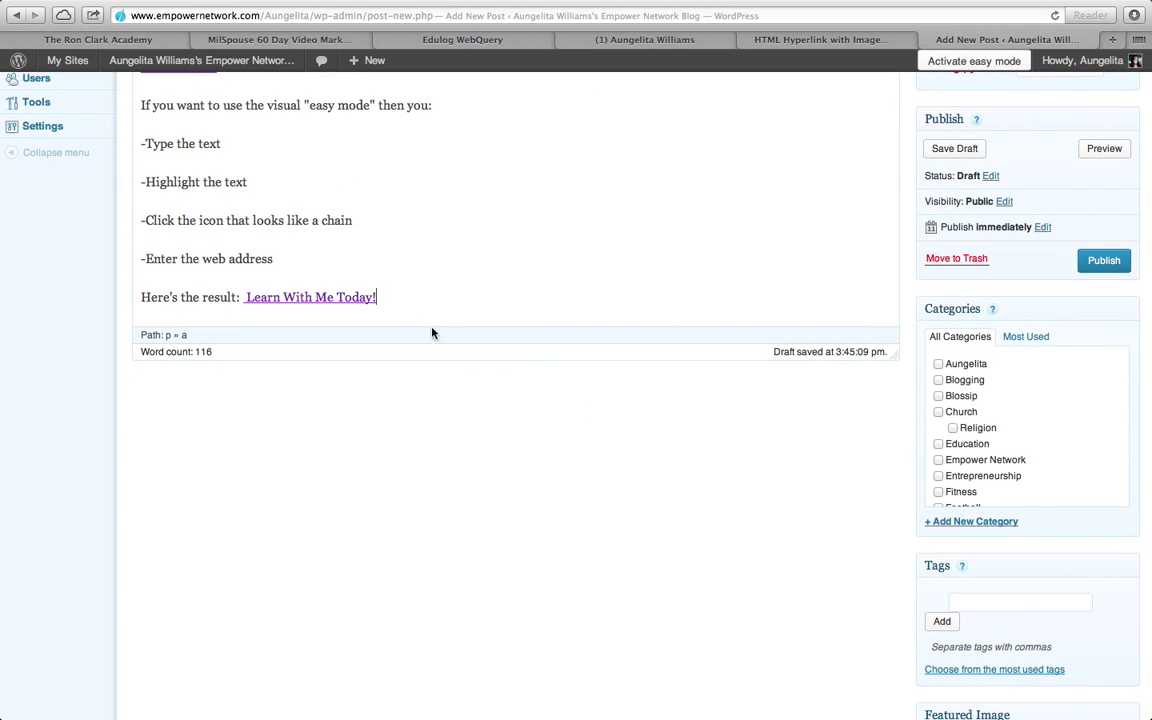
key("Return")
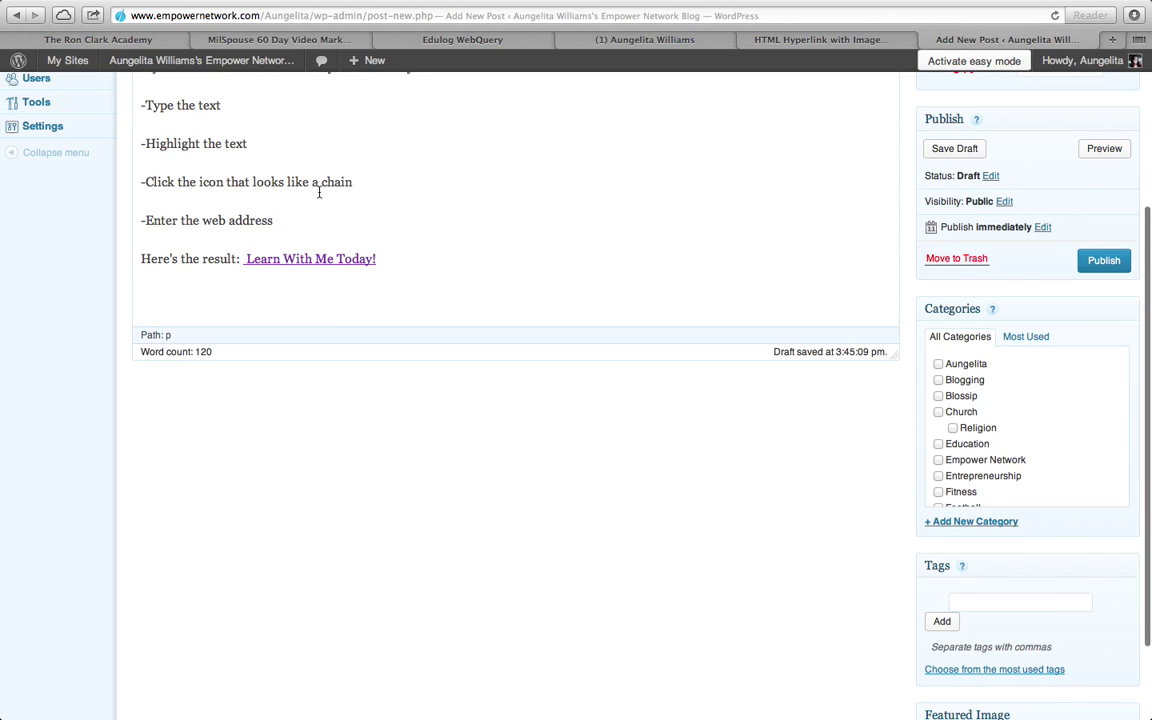
scroll(319, 192, "down", 3)
key("BackSpace")
scroll(319, 192, "down", 2)
scroll(319, 192, "up", 2)
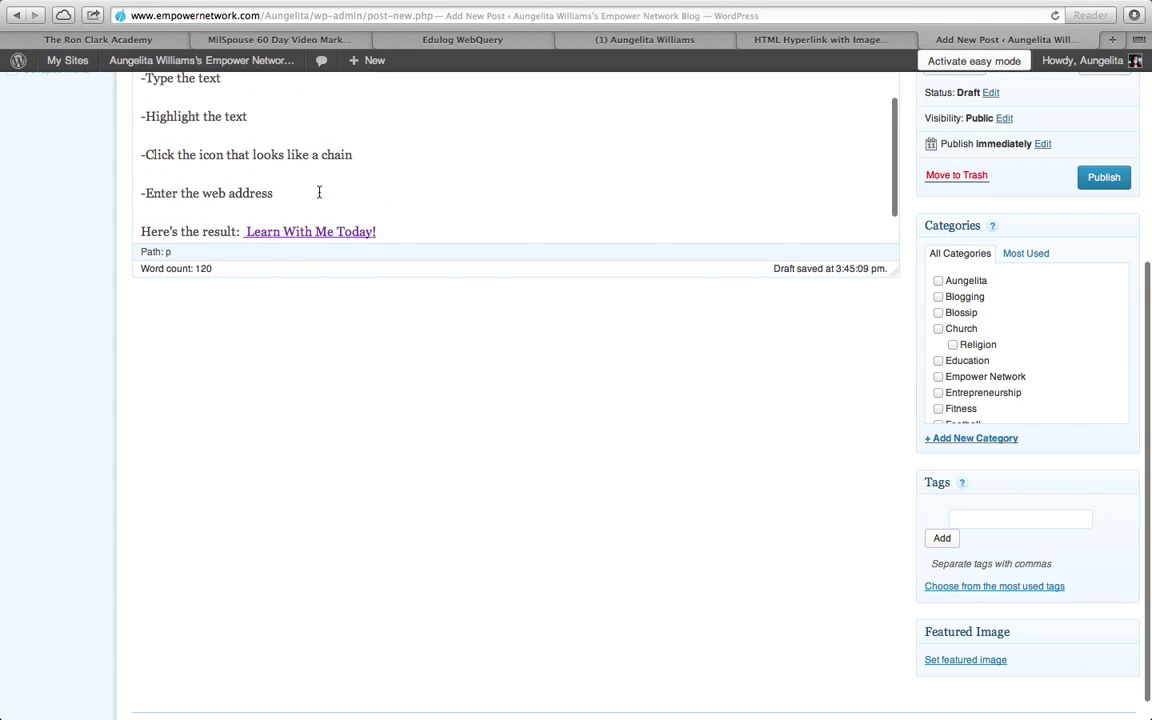
scroll(319, 192, "down", 1)
key("Return")
type("Image")
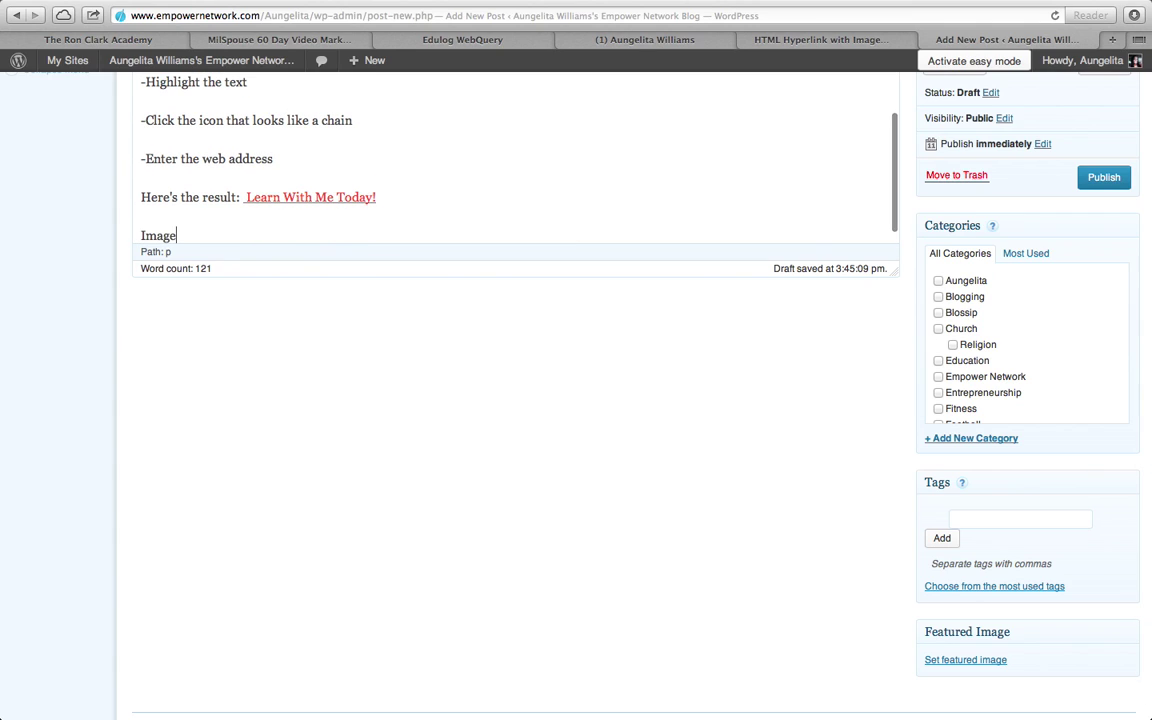
type(" hyper")
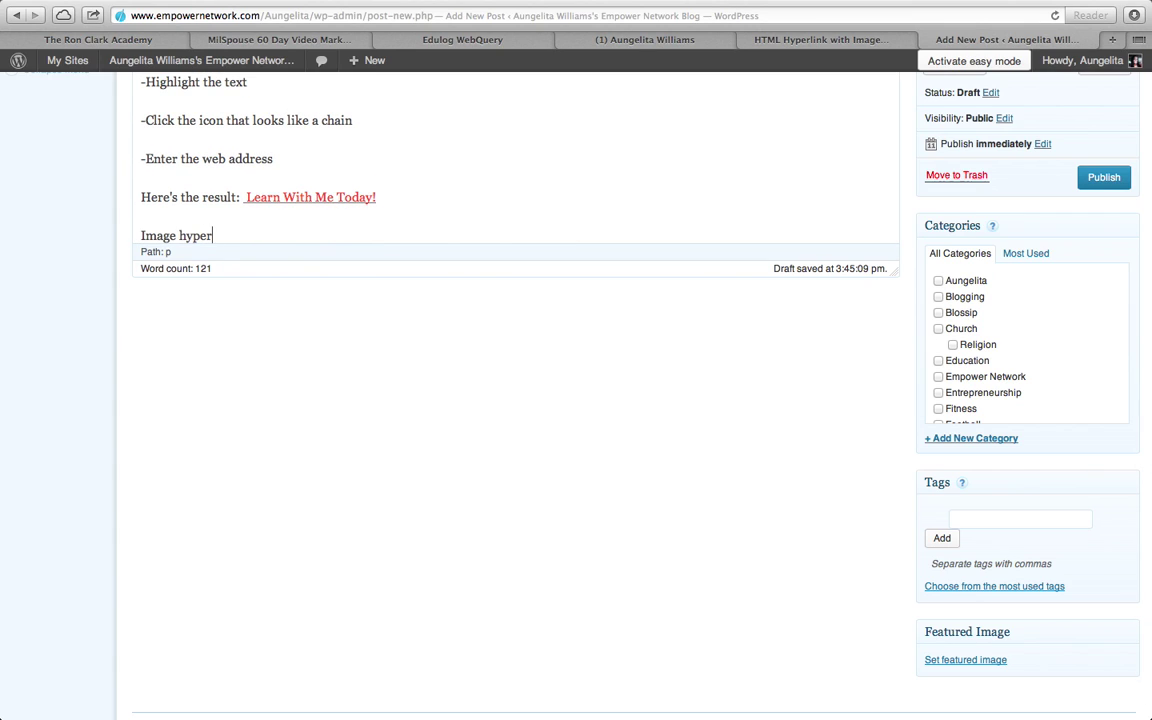
type("link:")
key("Return")
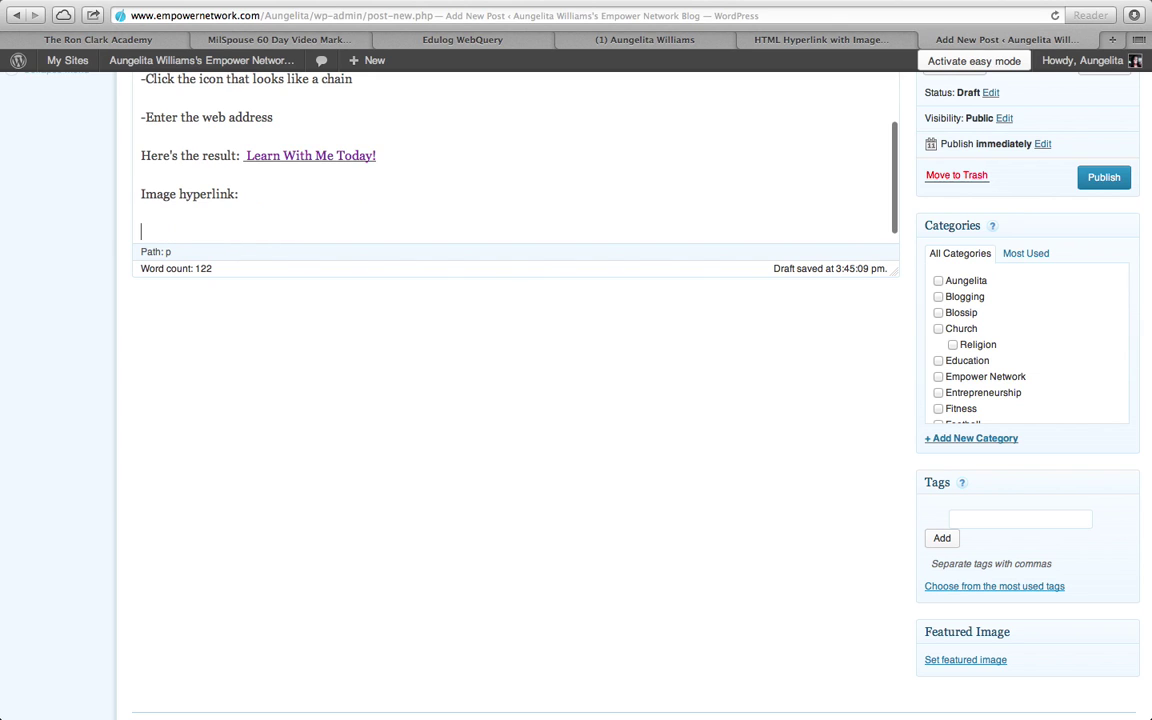
- Insert the Take Action image take-action1.jpg from the media library below the Image hyperlink line
scroll(515, 400, "up", 15)
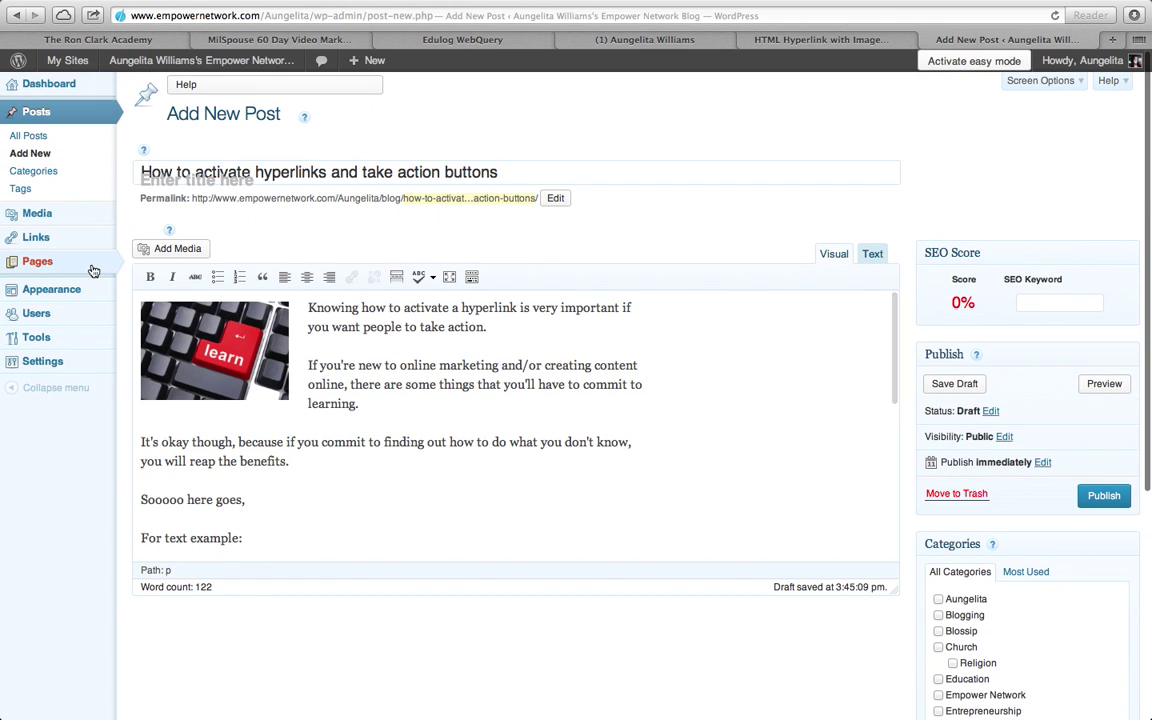
left_click(166, 248)
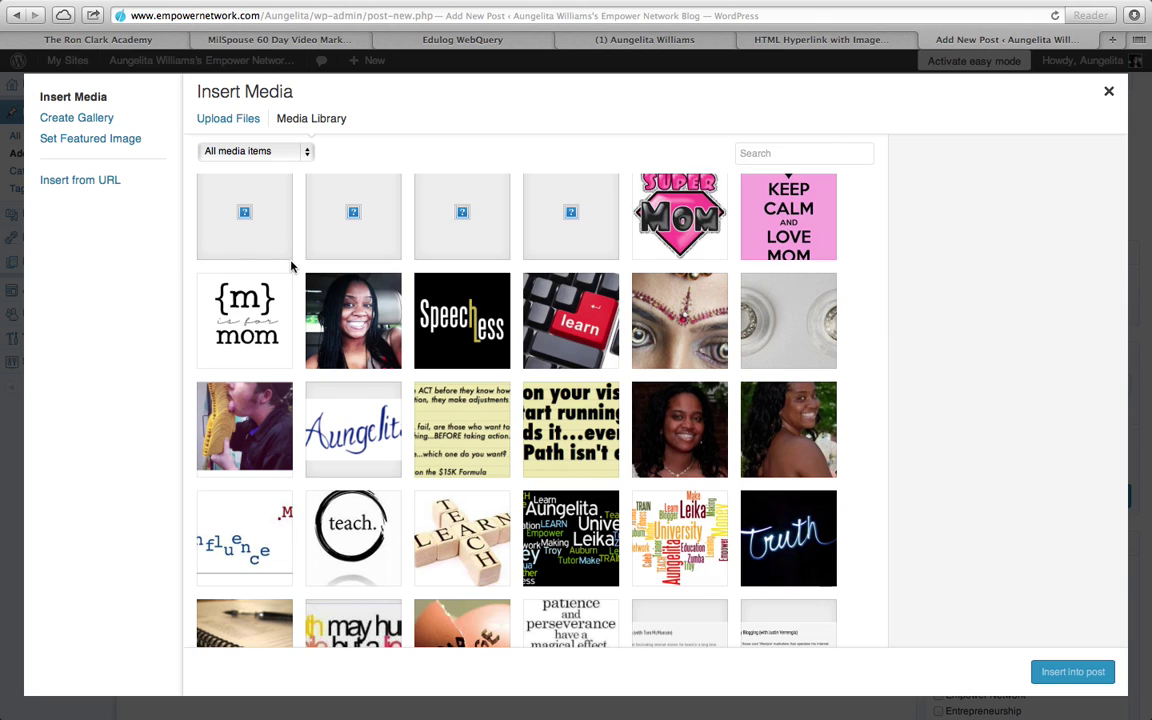
scroll(340, 427, "down", 5)
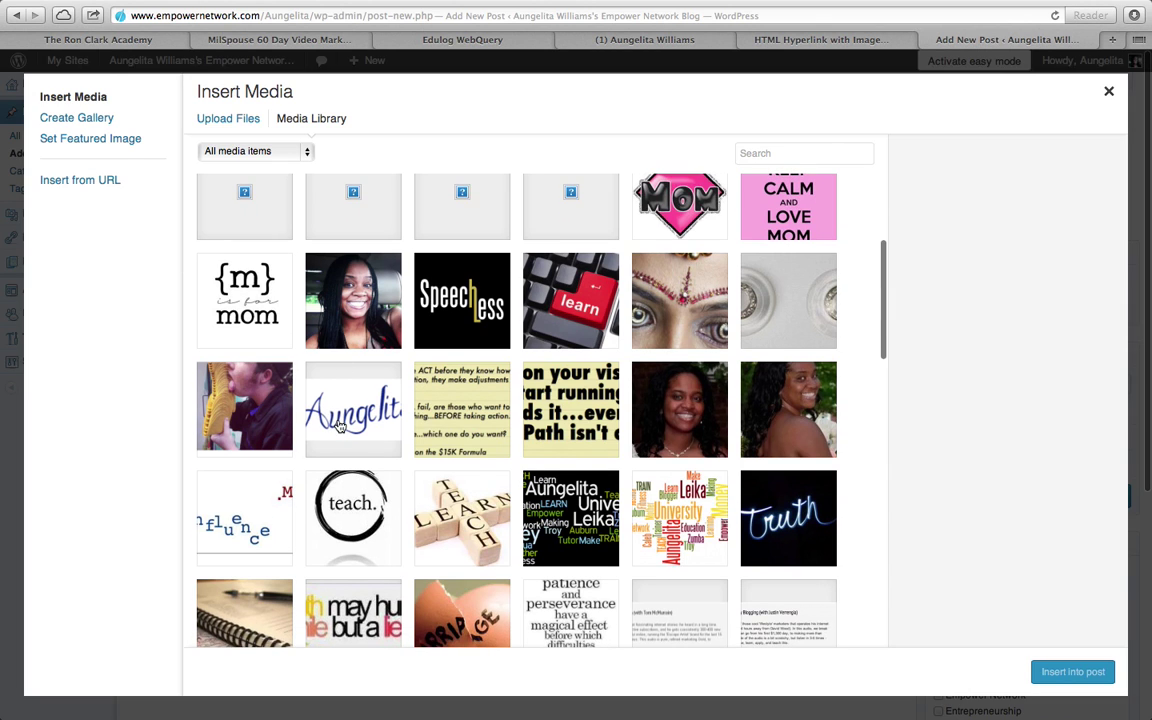
scroll(340, 427, "down", 4)
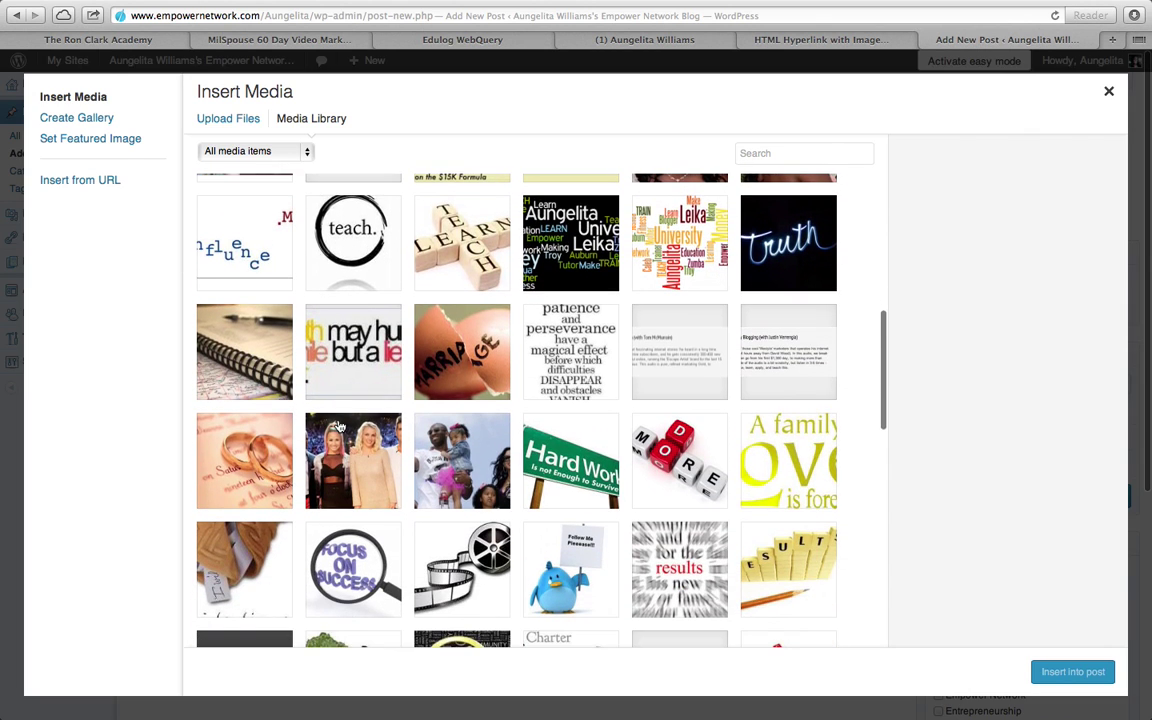
scroll(340, 427, "down", 6)
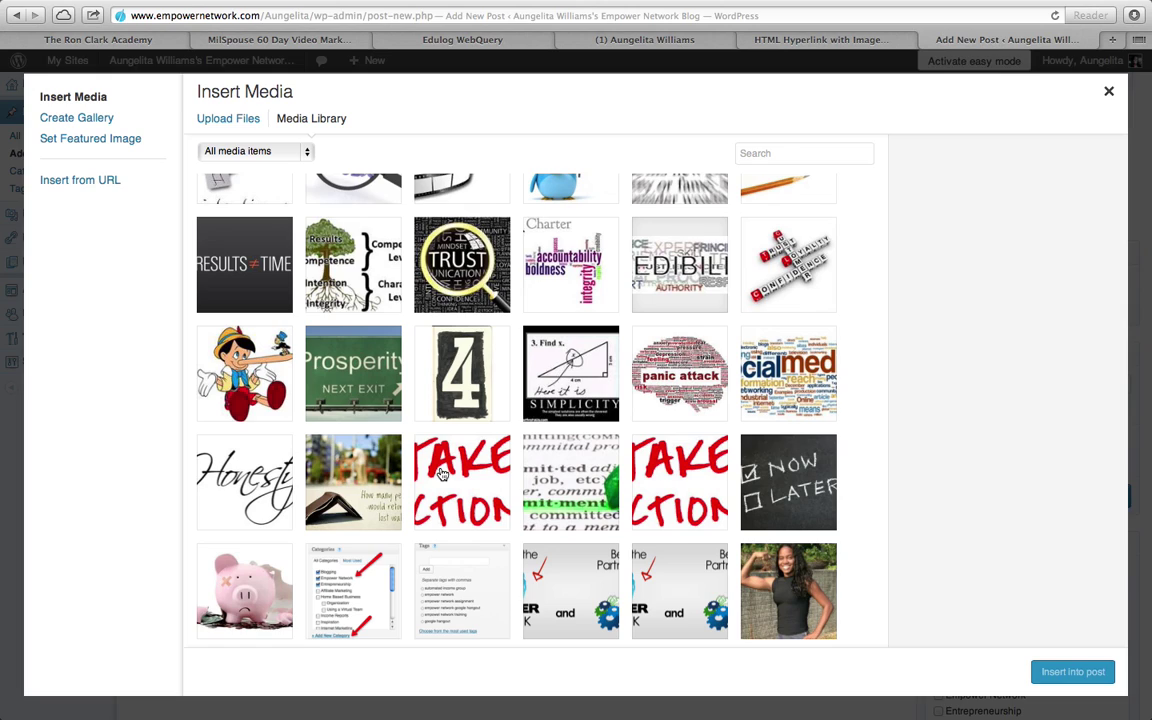
left_click(442, 474)
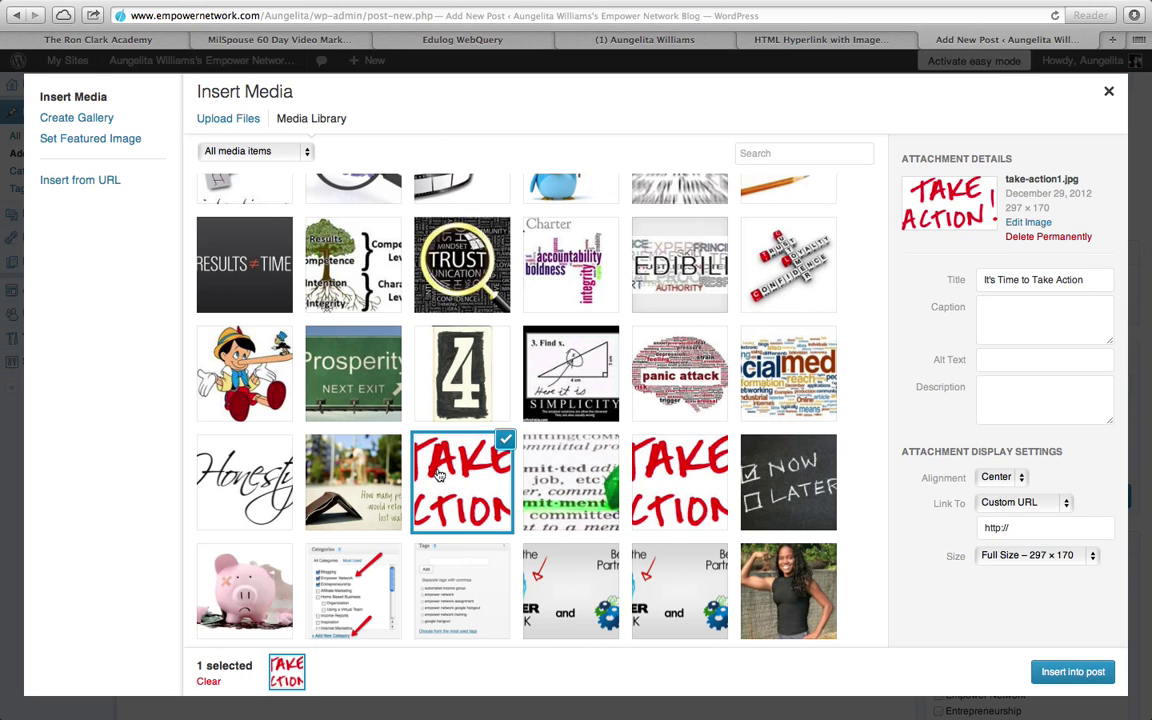
left_click(1073, 672)
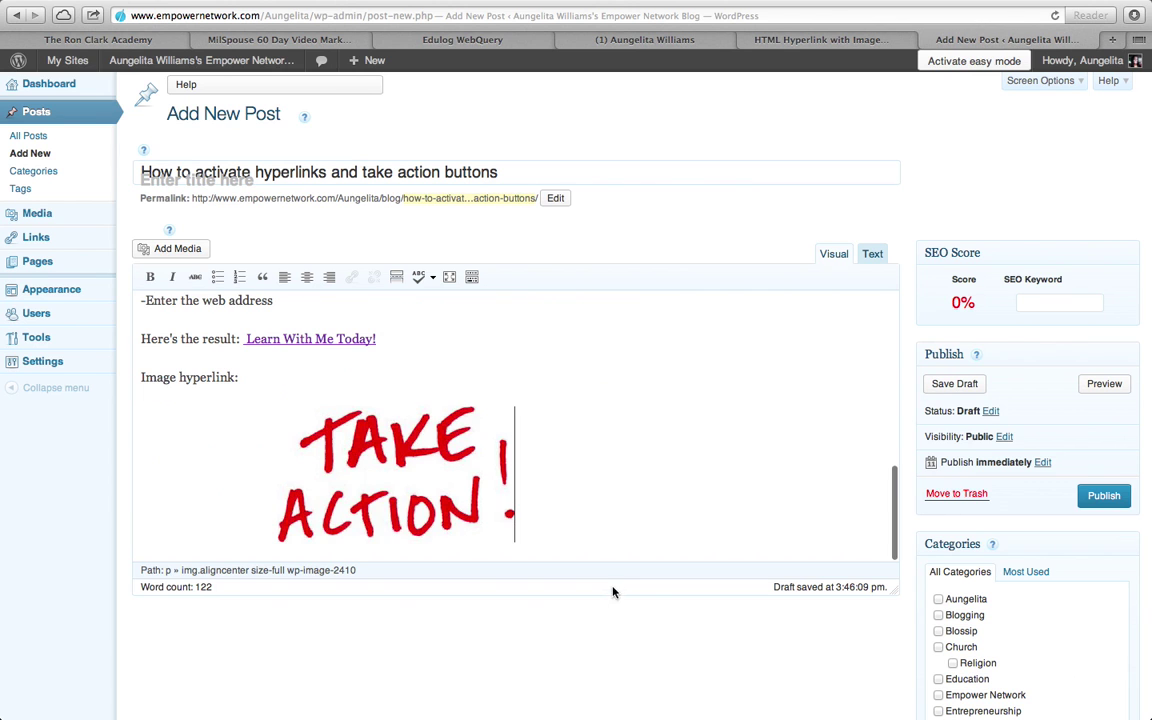
- Scale the inserted Take Action image down to 60% in its image settings
left_click(441, 468)
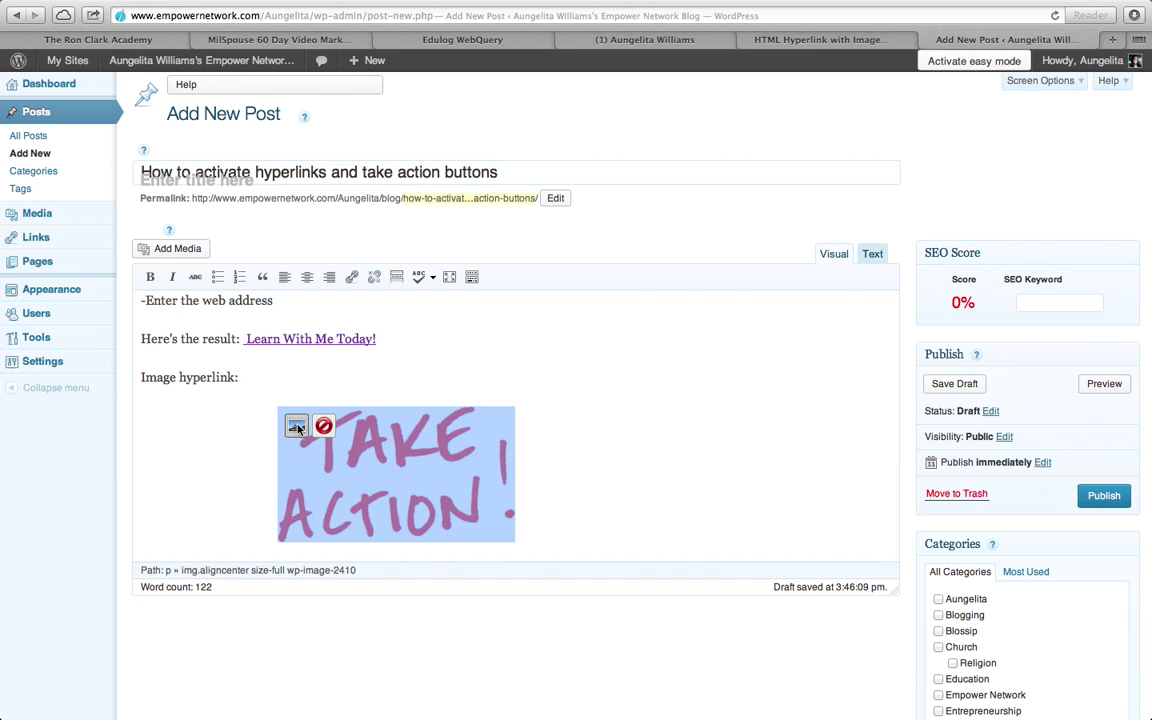
left_click(297, 427)
left_click_drag(387, 269, 400, 328)
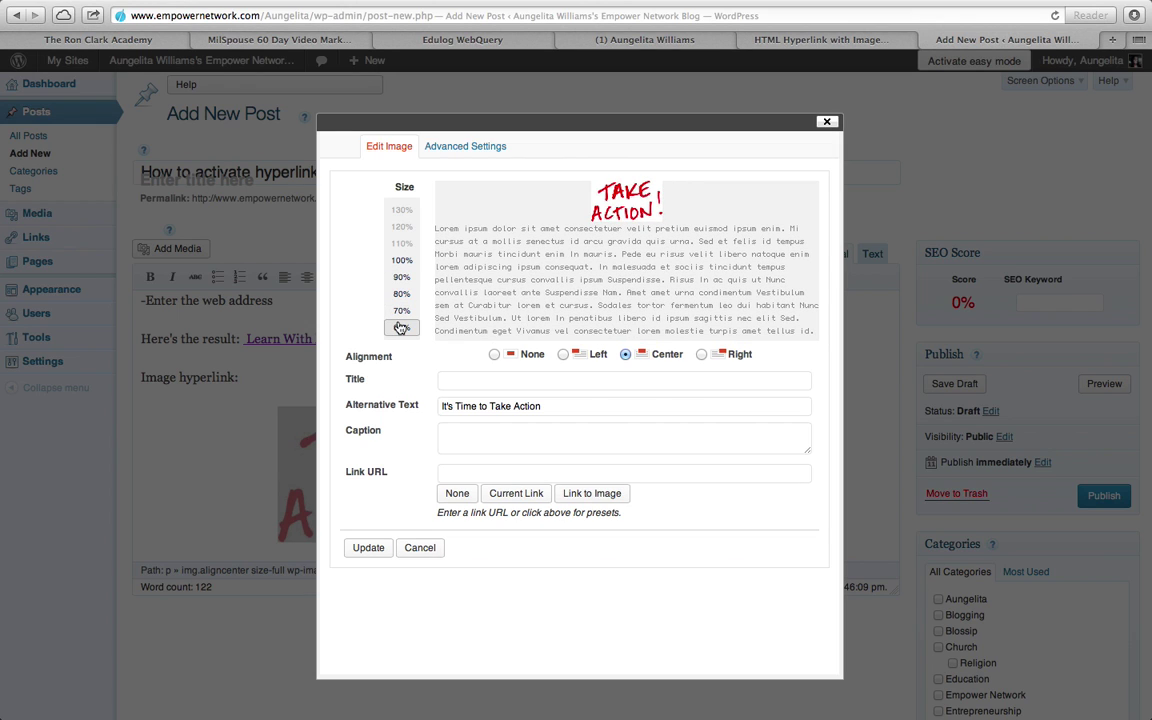
left_click(367, 548)
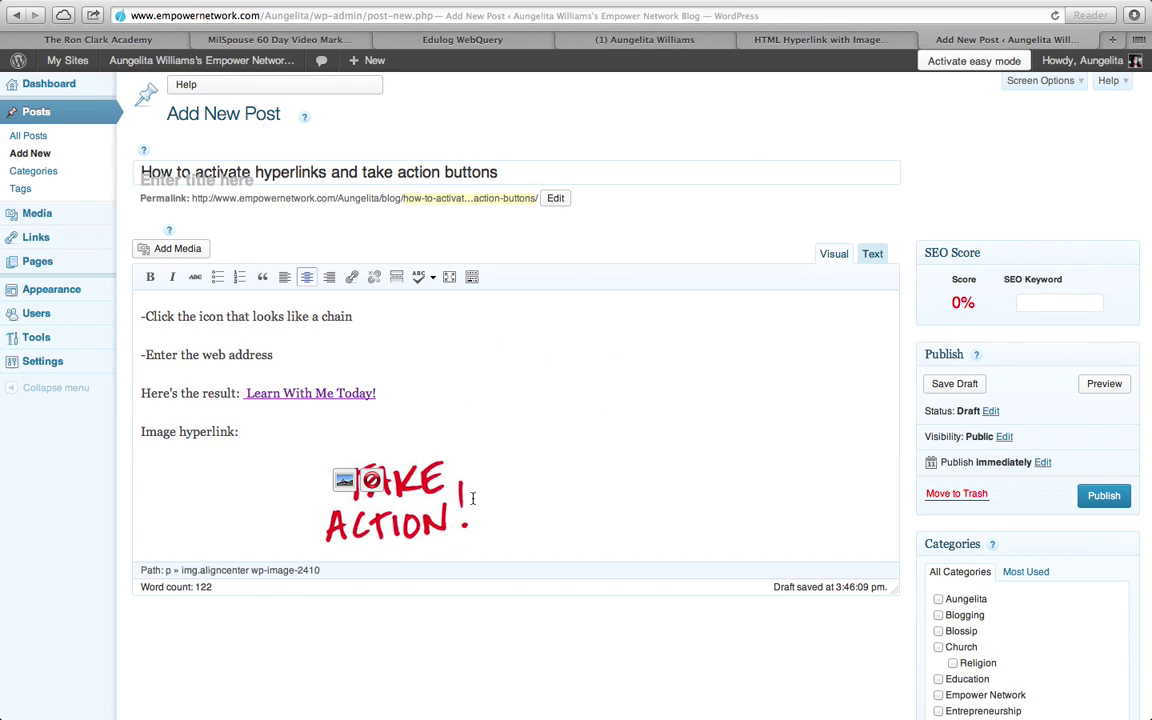
left_click_drag(473, 498, 340, 503)
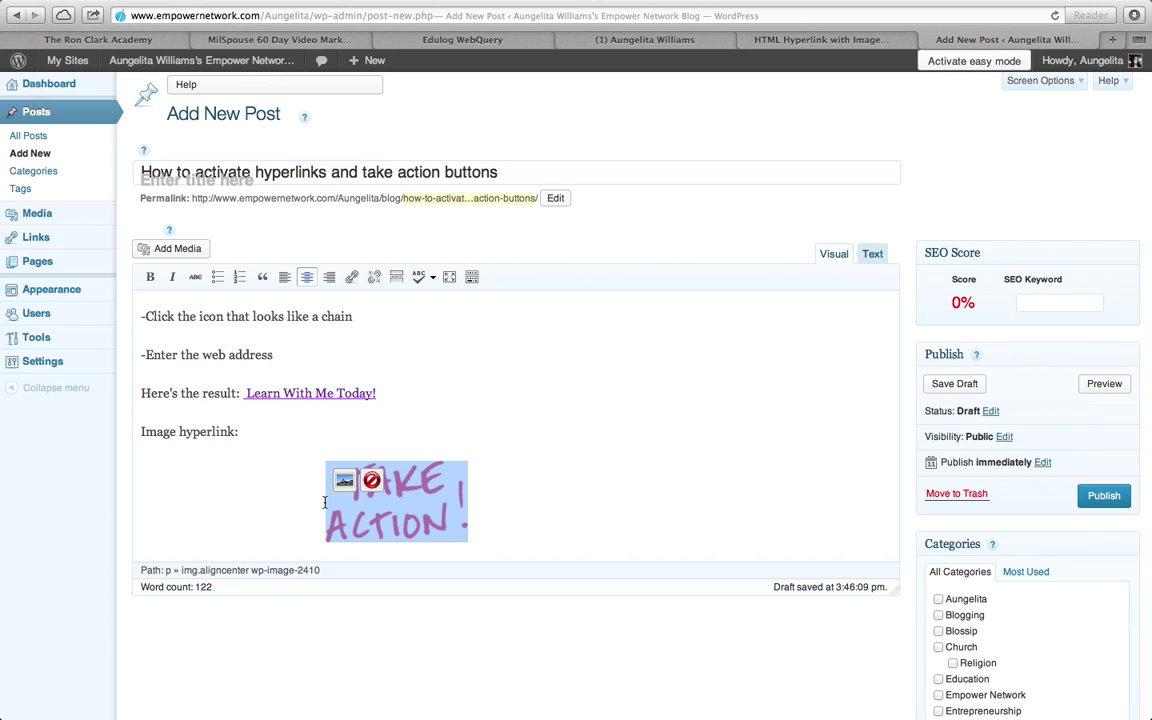
left_click(352, 277)
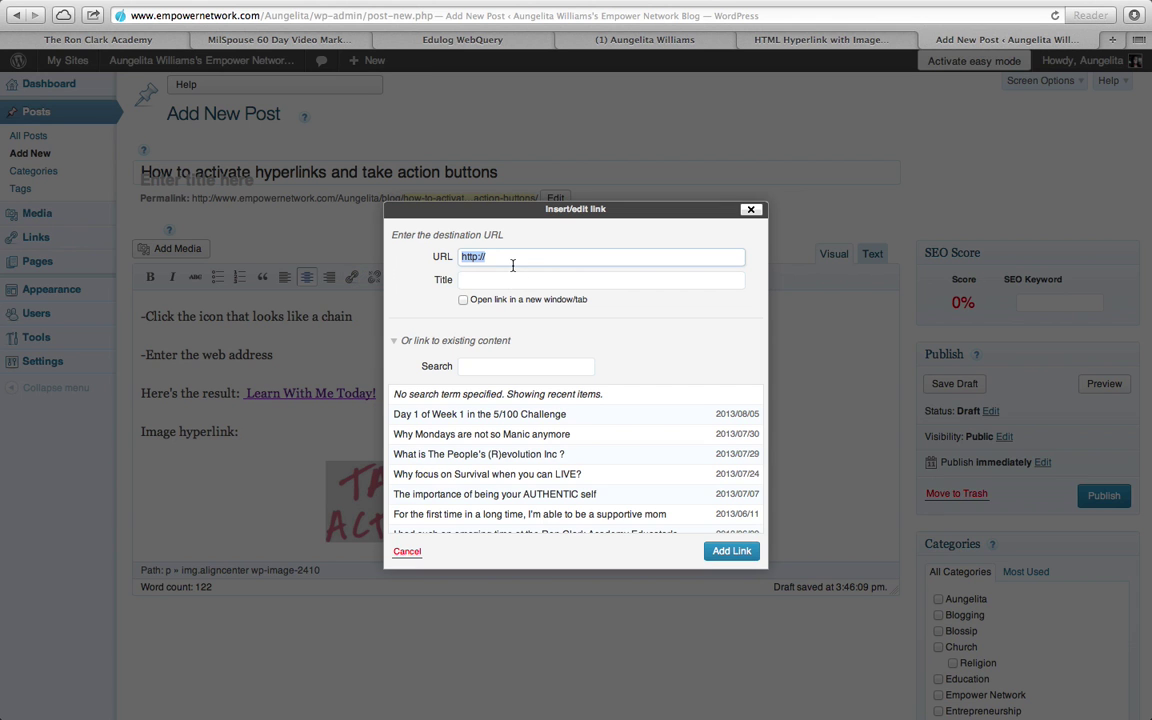
type("join.makemoneywithaungelita.com")
key("Tab")
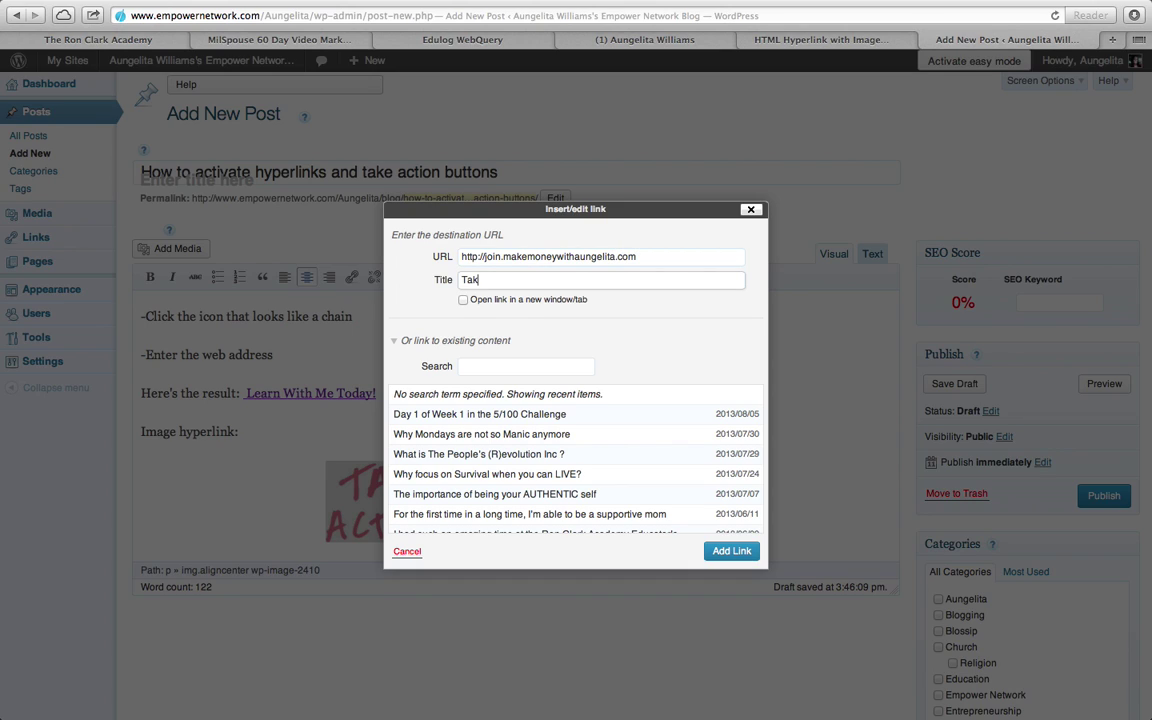
type("Take Action - Join")
key("BackSpace")
key("BackSpace")
key("BackSpace")
key("BackSpace")
left_click(740, 551)
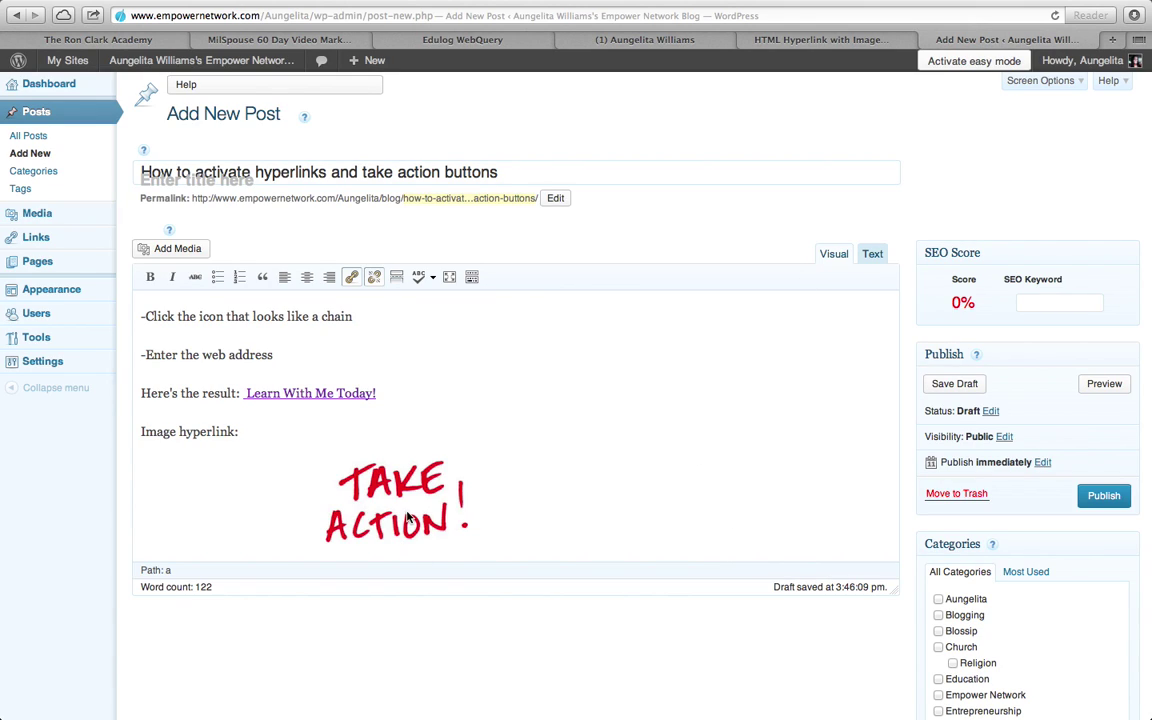
- Examine the linked Take Action image's HTML code, including its link address, image tag and image source
scroll(685, 436, "down", 1)
scroll(685, 436, "down", 3)
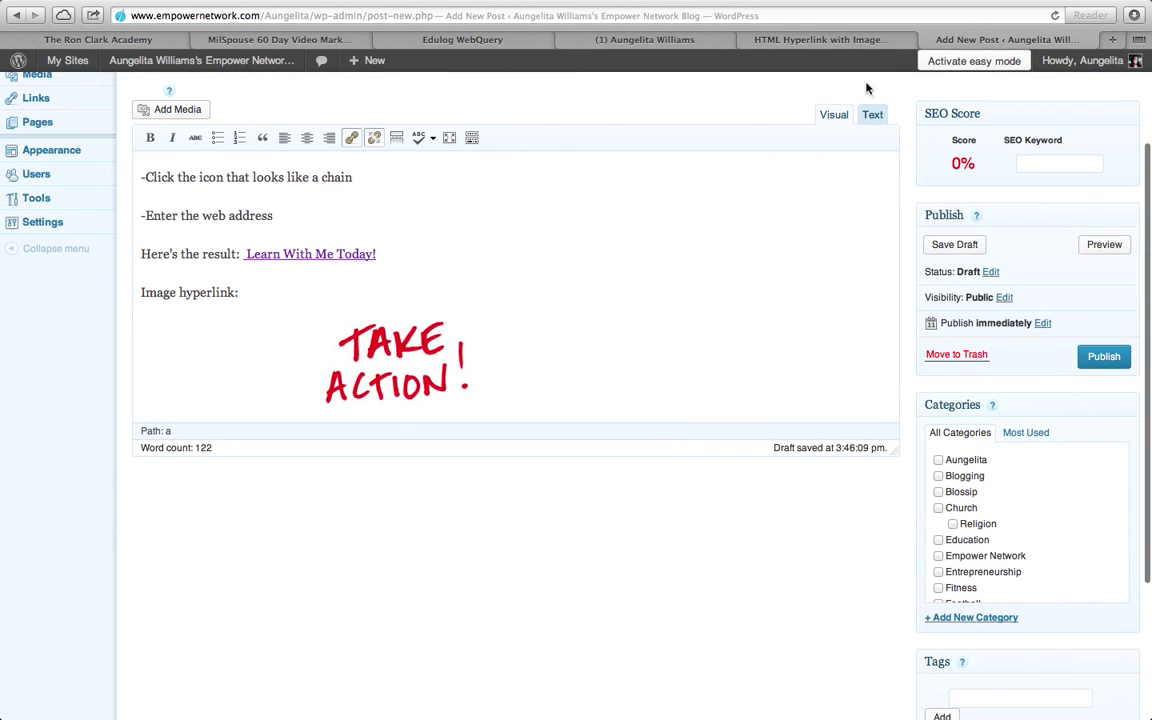
left_click(872, 115)
scroll(602, 314, "down", 5)
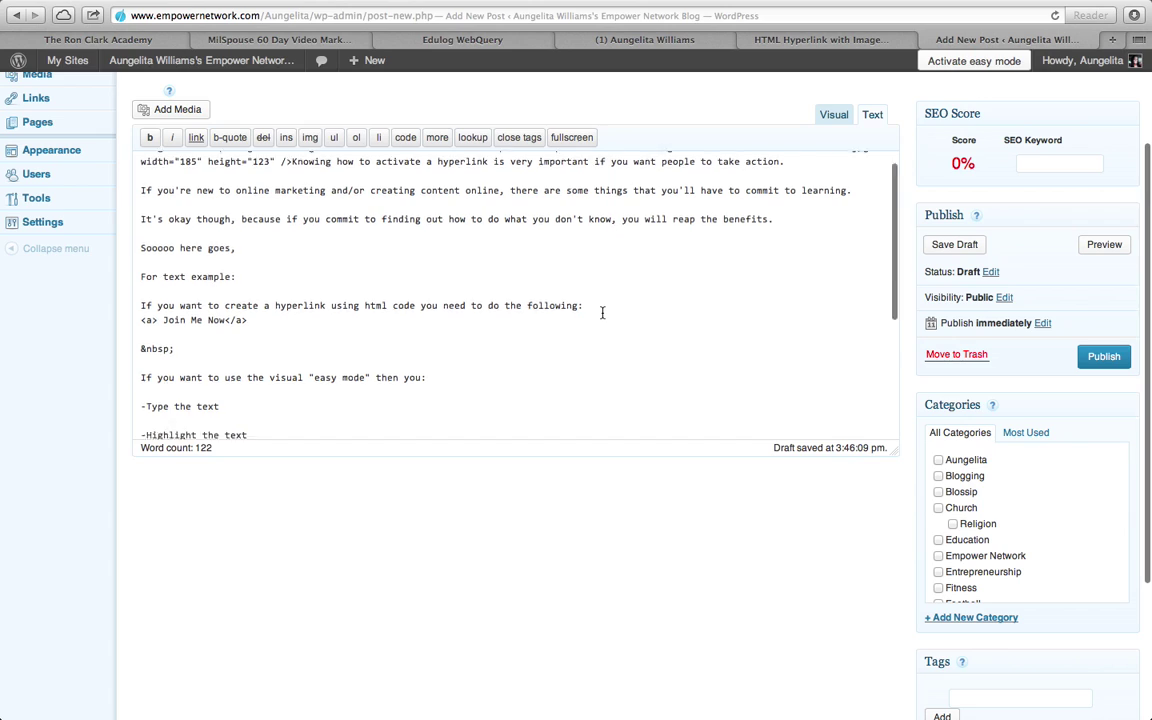
scroll(602, 313, "down", 2)
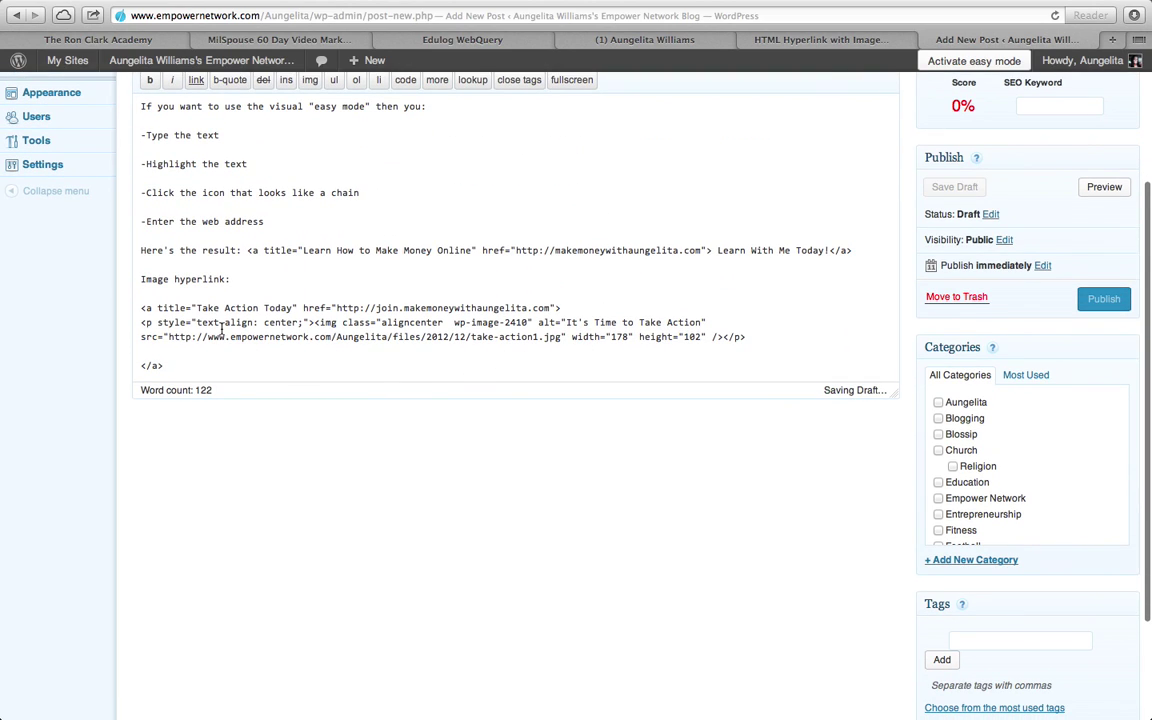
left_click_drag(138, 320, 295, 345)
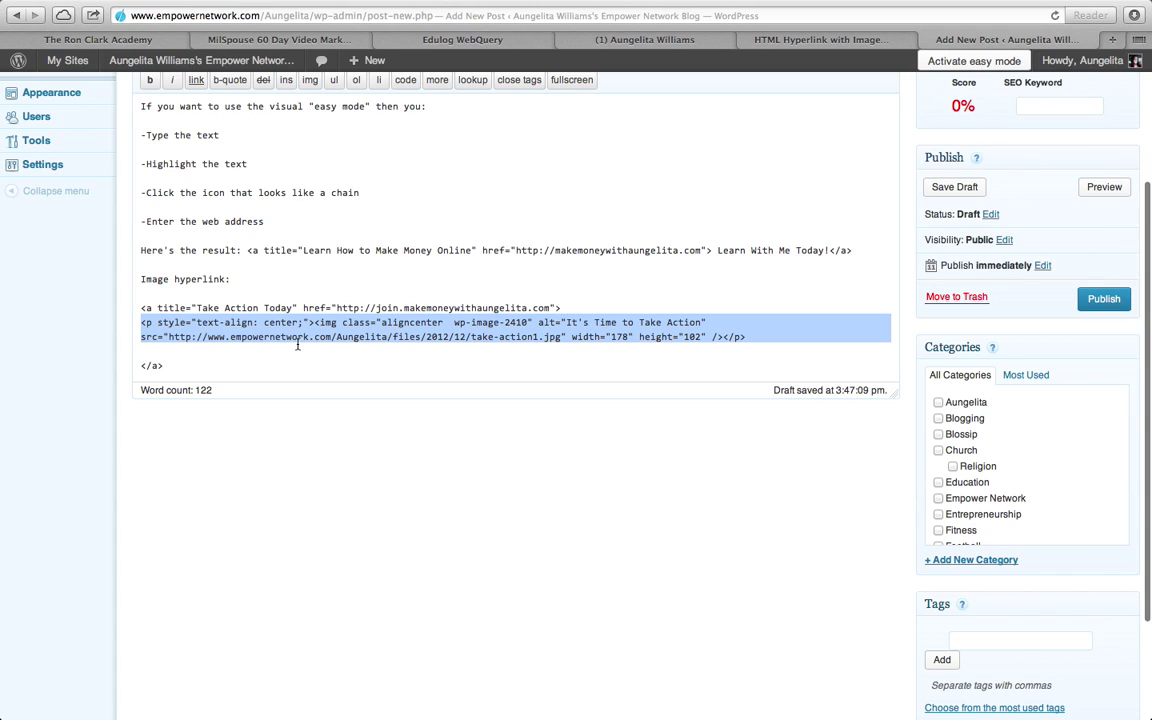
left_click(521, 345)
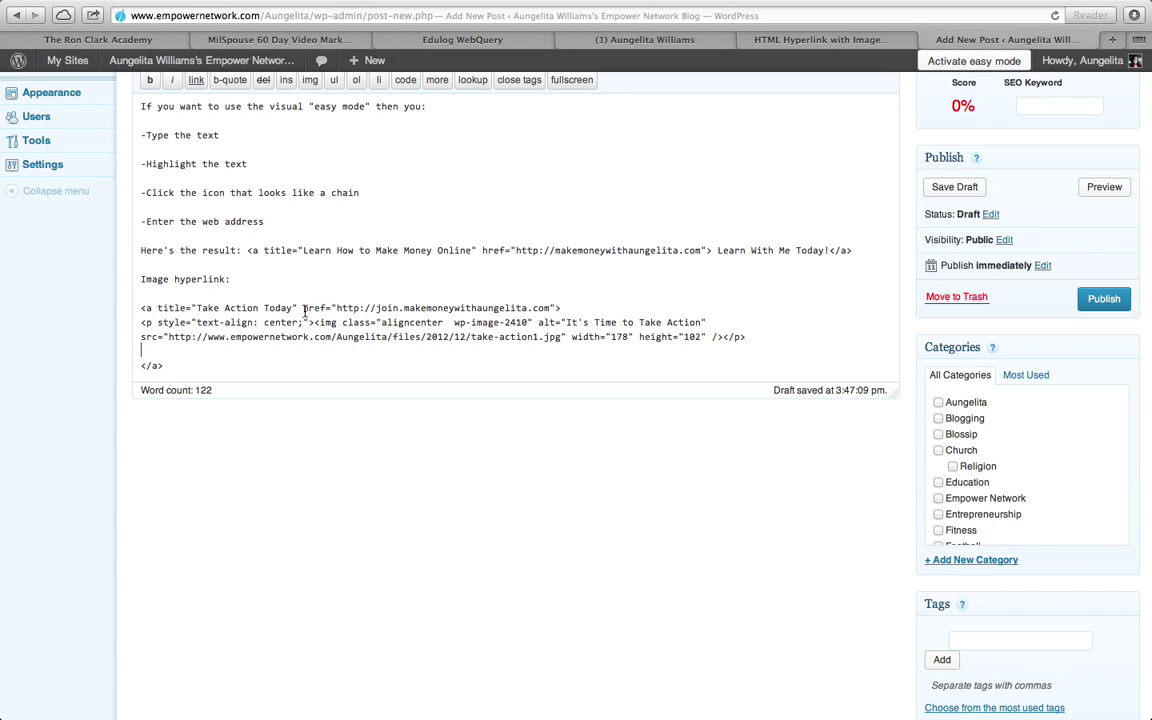
left_click_drag(304, 311, 533, 313)
left_click(292, 352)
left_click_drag(168, 337, 560, 338)
left_click(510, 359)
- Return to the post's visual editor and check the linked Take Action image
scroll(444, 228, "up", 8)
left_click(834, 98)
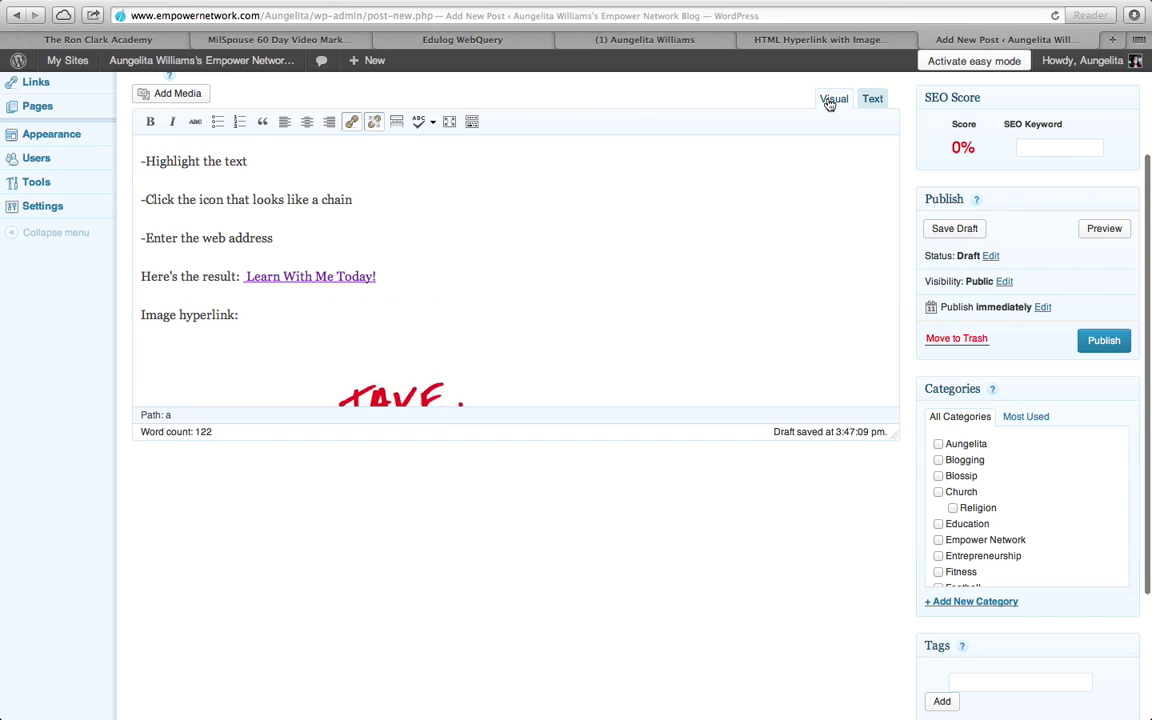
scroll(474, 301, "down", 5)
left_click(481, 284)
scroll(481, 284, "down", 1)
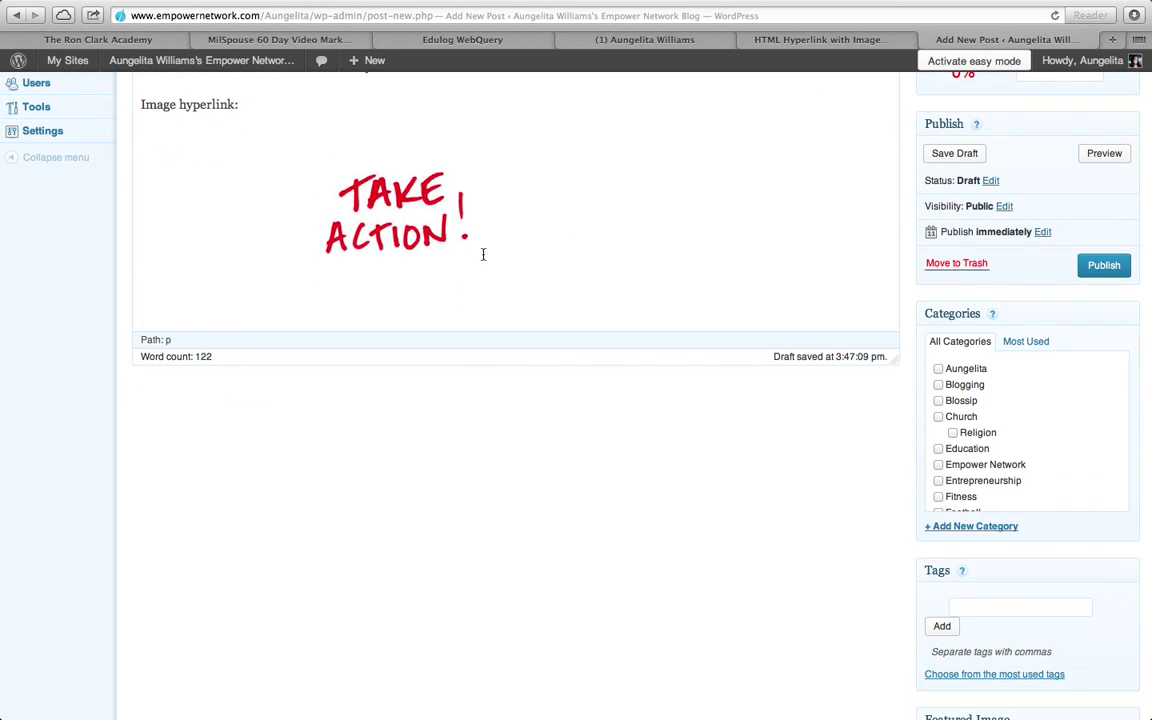
- Remove the empty paragraph below the Join Me Now line in the HTML text example
scroll(480, 260, "up", 8)
scroll(496, 209, "up", 2)
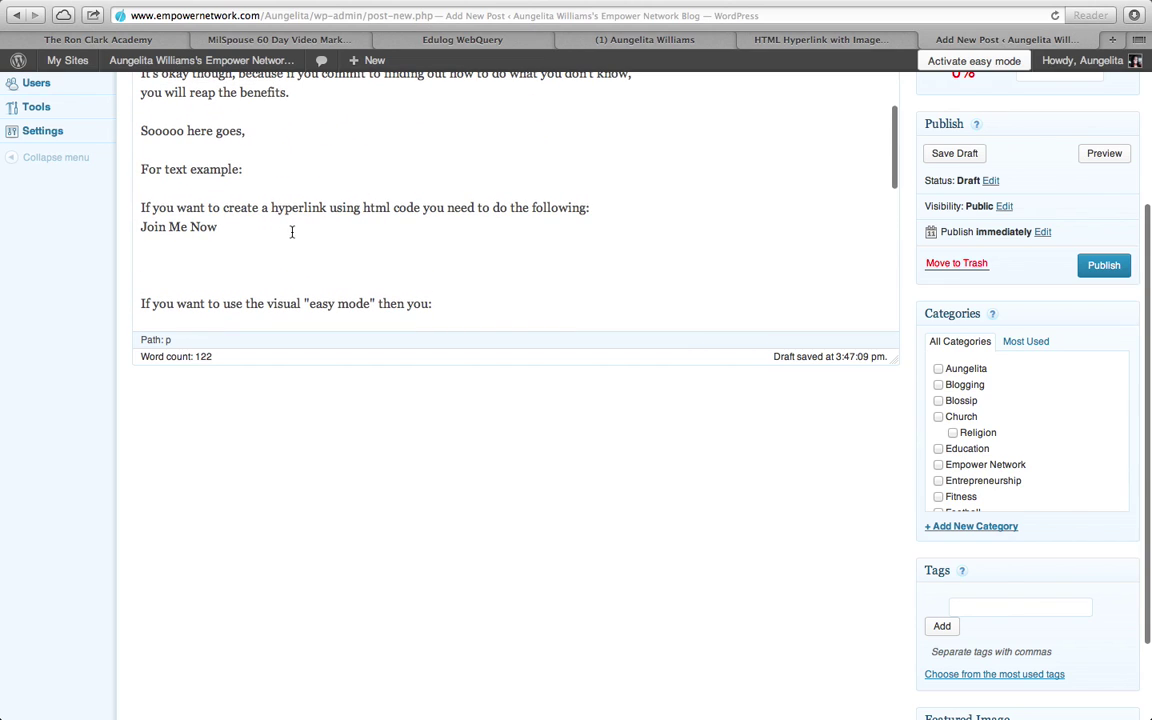
left_click(221, 255)
key("BackSpace")
key("BackSpace")
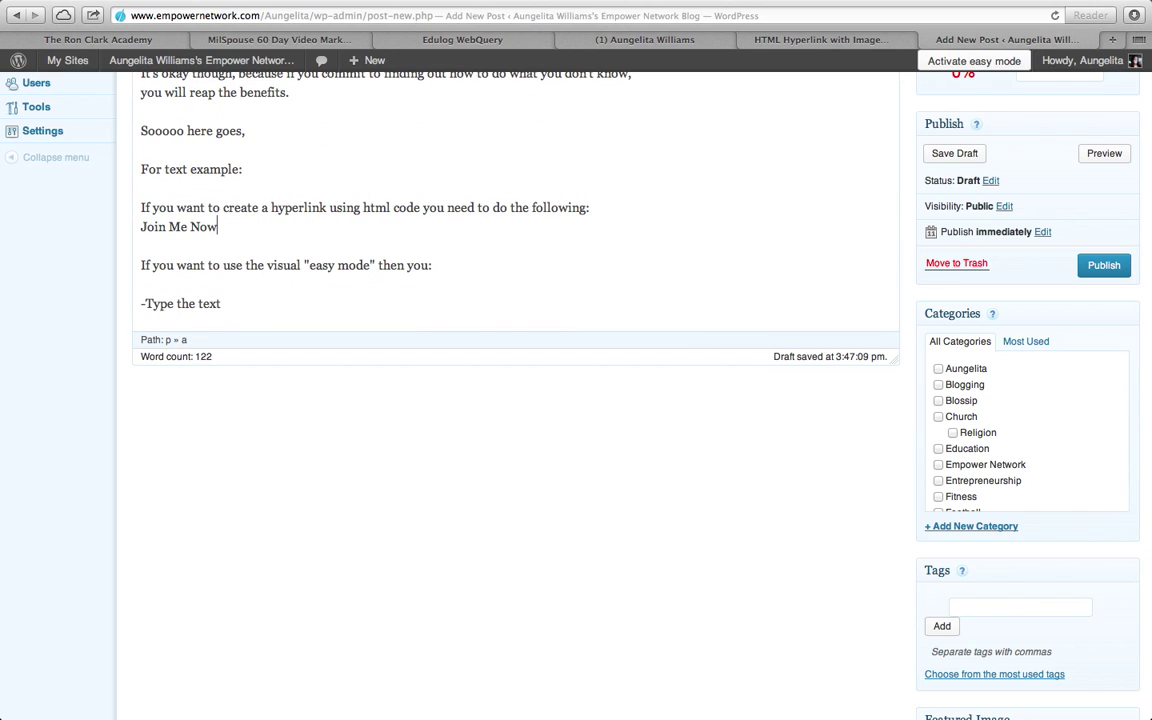
- Look over the lower part of the post and exit the browser's full-screen view
scroll(323, 245, "down", 10)
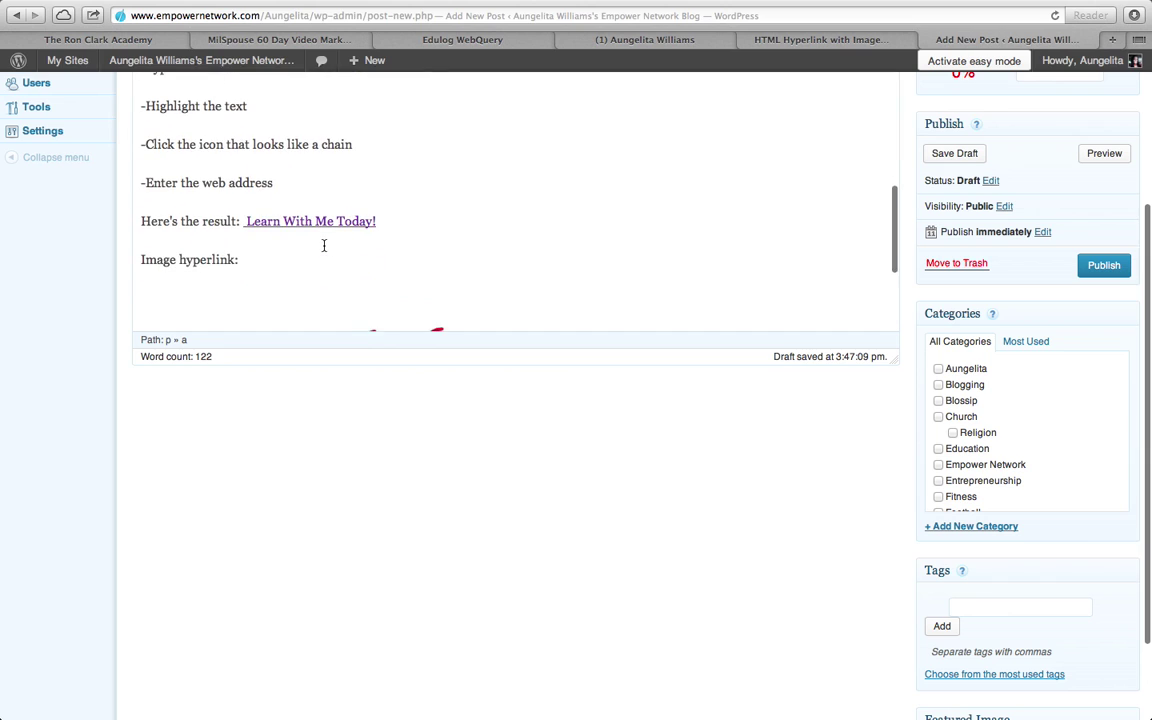
scroll(323, 245, "down", 1)
scroll(323, 245, "up", 4)
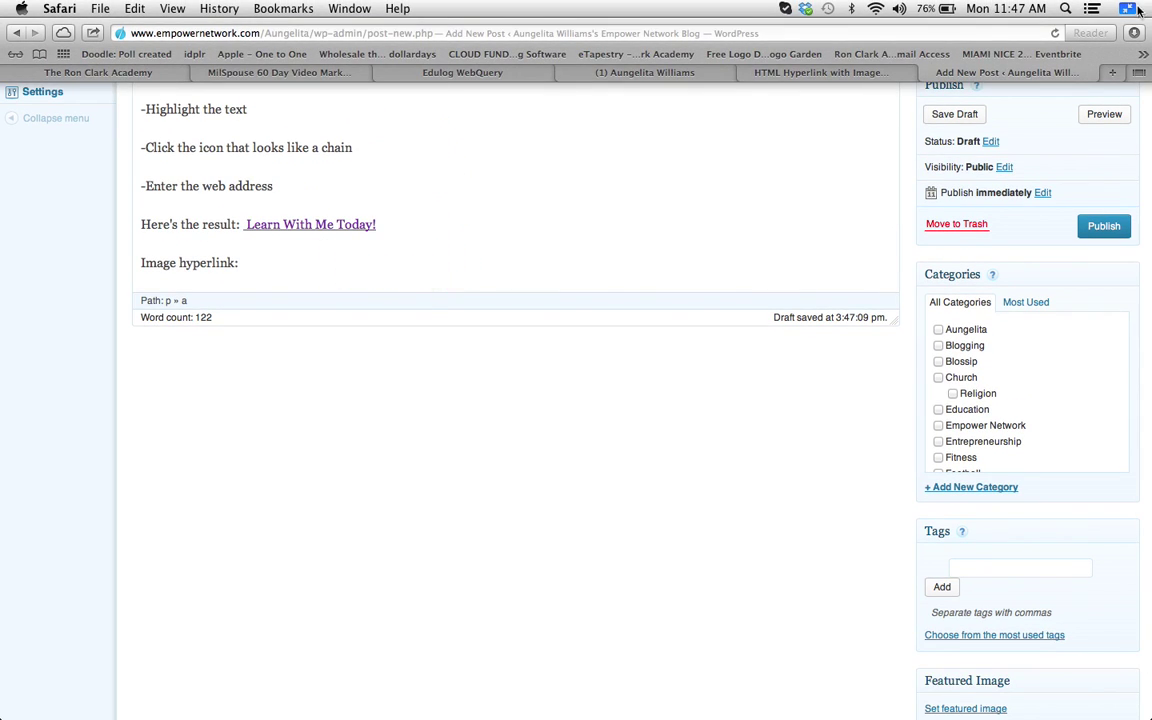
left_click(1137, 8)
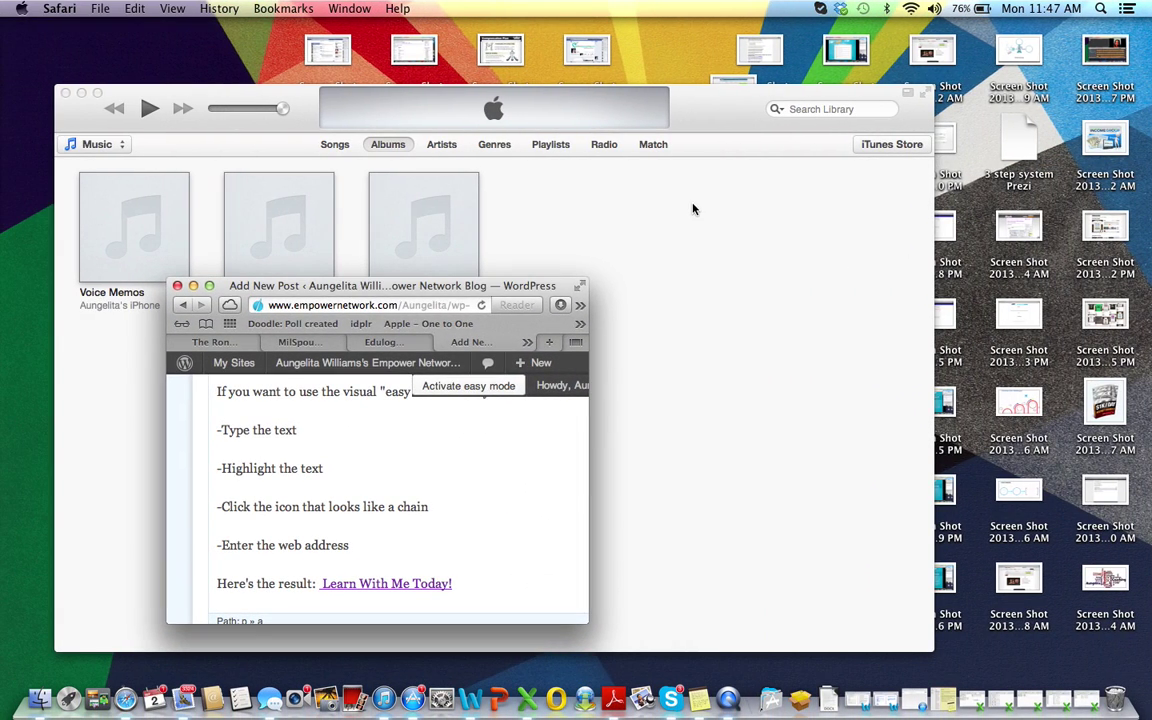